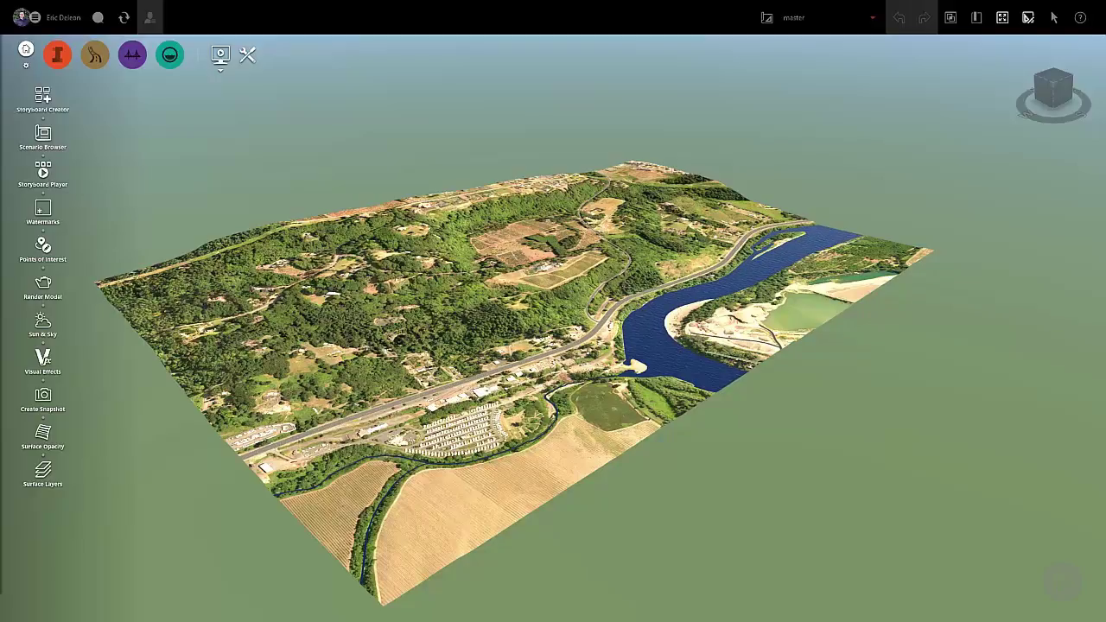
- Switch to the Create_Edit_Buildings proposal and go to the New Building bookmark
{"action": "left_click", "coordinate": [871, 17]}
{"action": "left_click", "coordinate": [812, 40]}
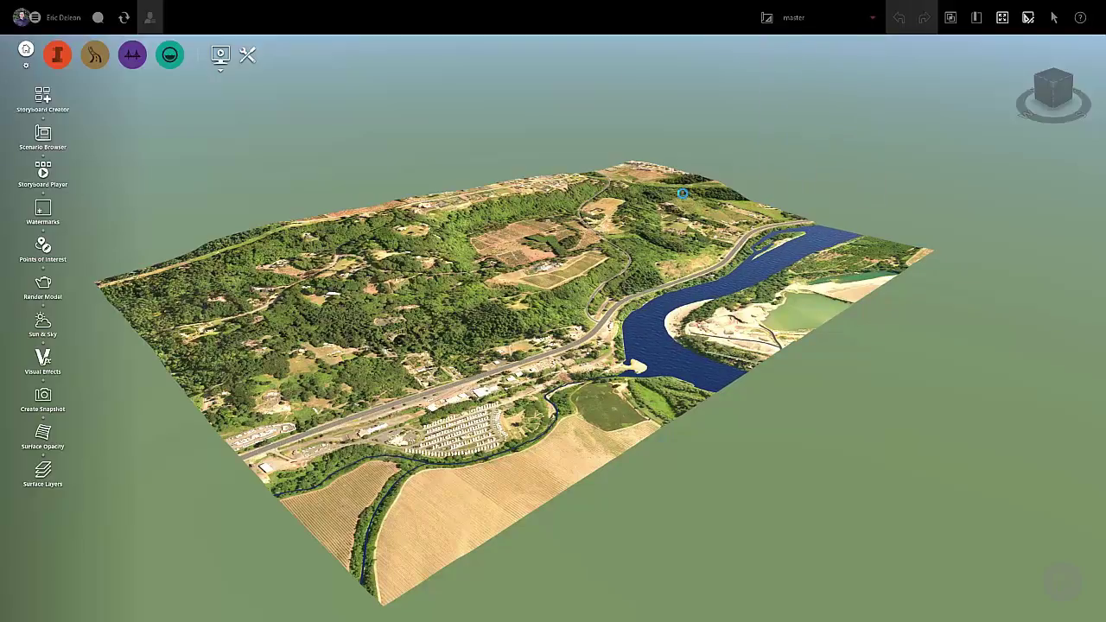
{"action": "left_click", "coordinate": [976, 19]}
{"action": "scroll", "coordinate": [914, 95], "scroll_direction": "down", "scroll_amount": 10}
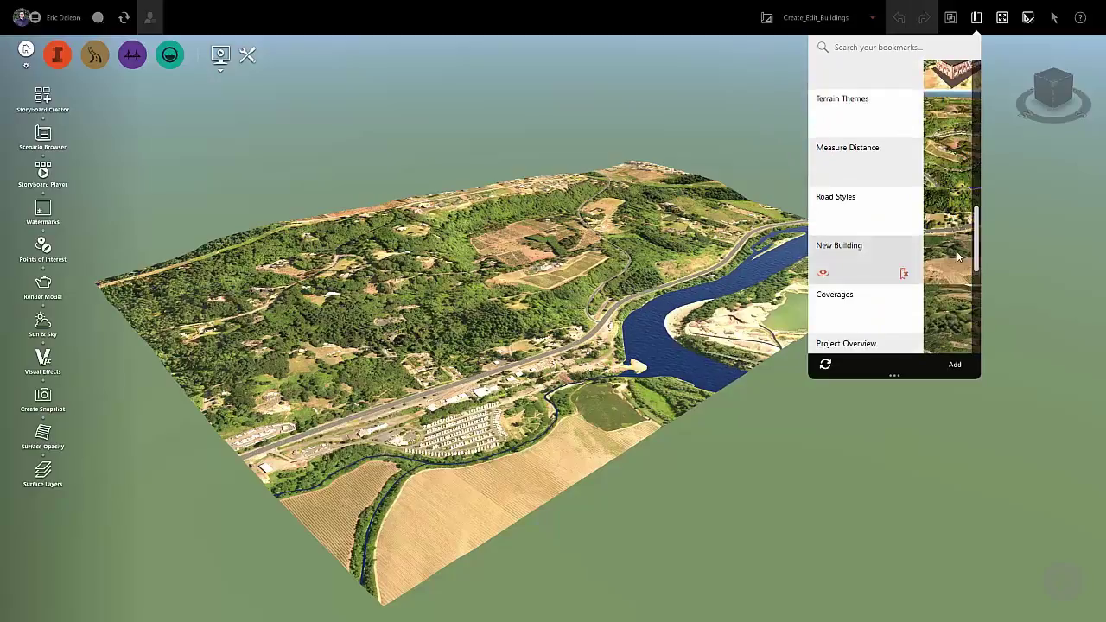
{"action": "left_click", "coordinate": [903, 266]}
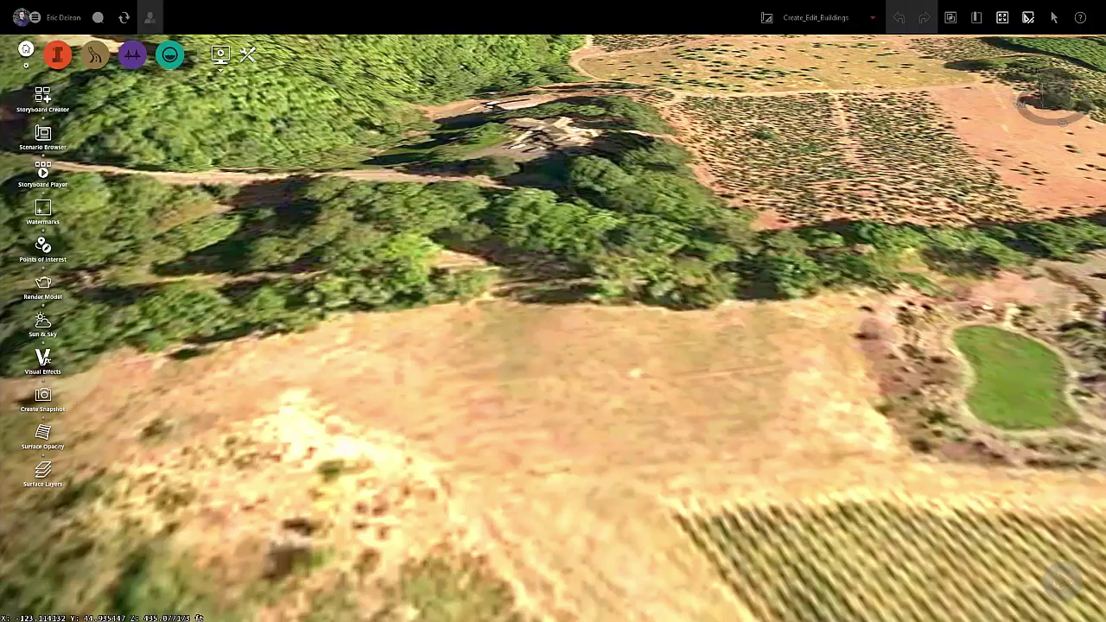
- Sketch a rectangular building in the Facade/Brick/Paulus style on the open field between the tree line and the vineyard
{"action": "scroll", "coordinate": [529, 307], "scroll_direction": "down", "scroll_amount": 4}
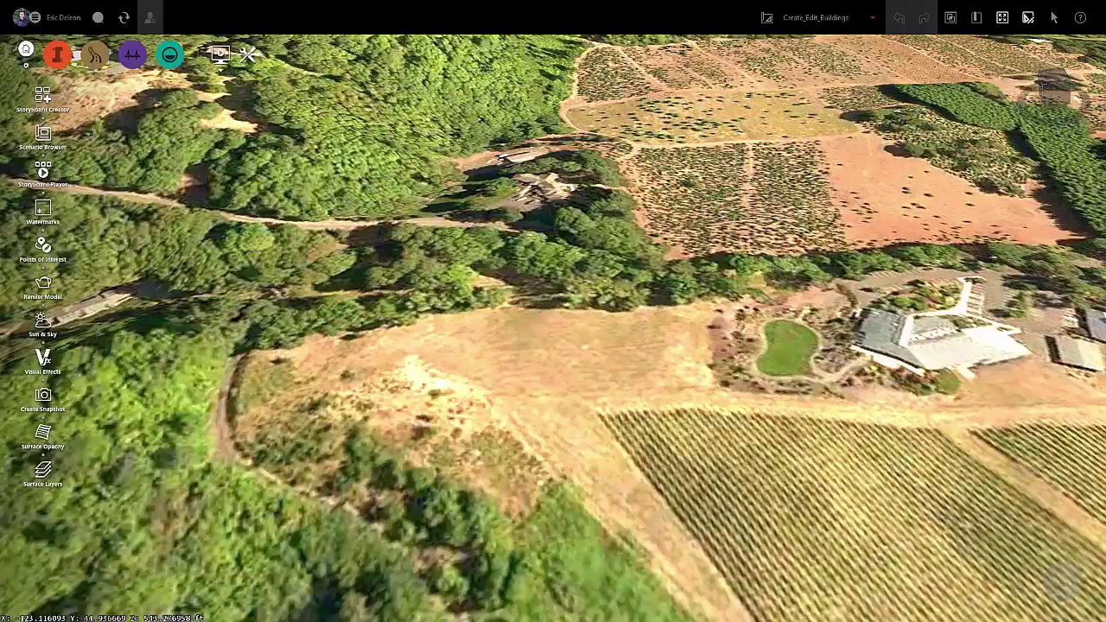
{"action": "left_click", "coordinate": [57, 54]}
{"action": "left_click", "coordinate": [42, 173]}
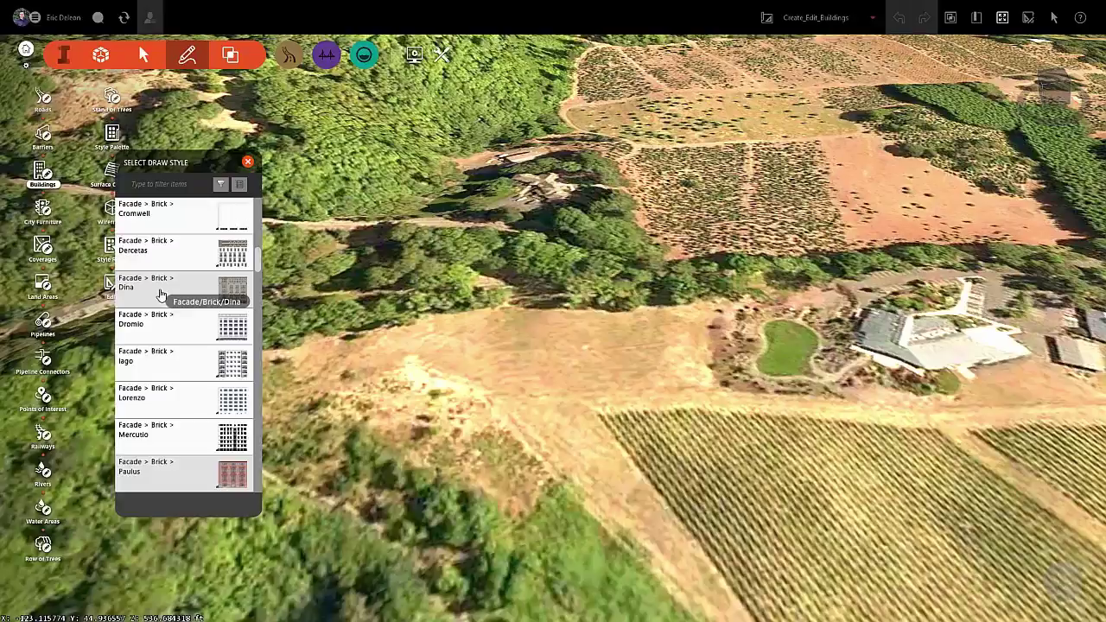
{"action": "left_click", "coordinate": [160, 294]}
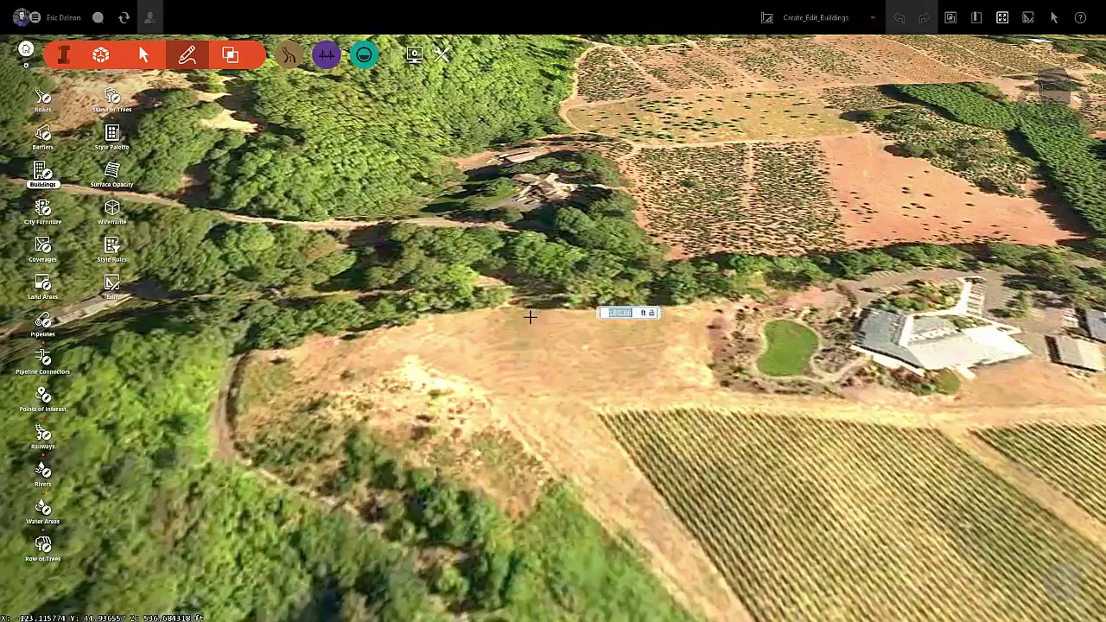
{"action": "left_click", "coordinate": [426, 333]}
{"action": "left_click", "coordinate": [720, 395]}
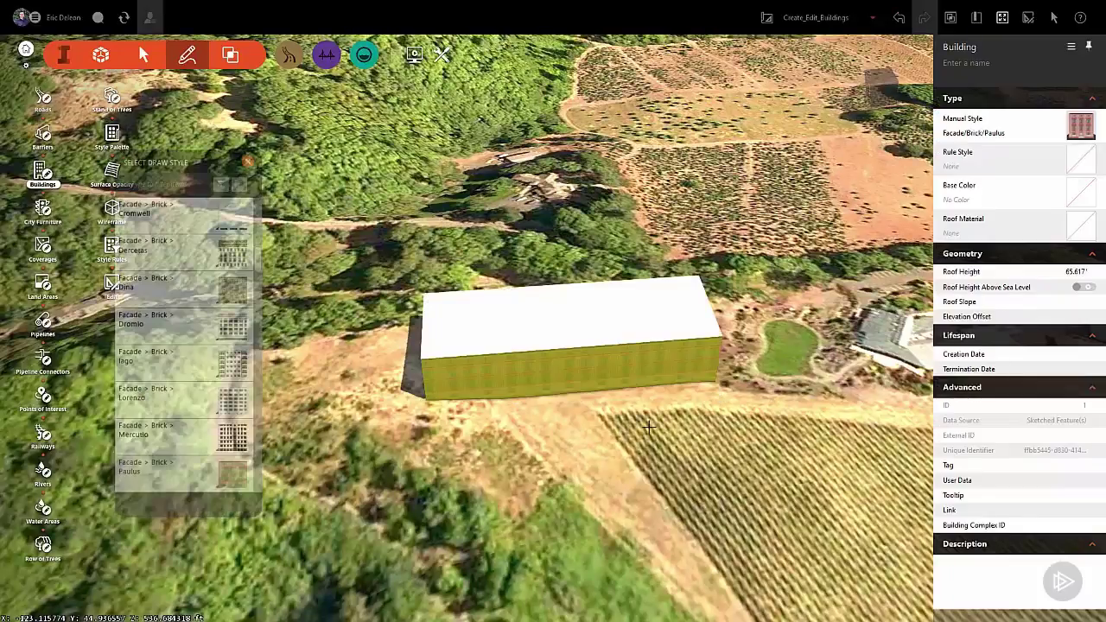
{"action": "left_click", "coordinate": [248, 162]}
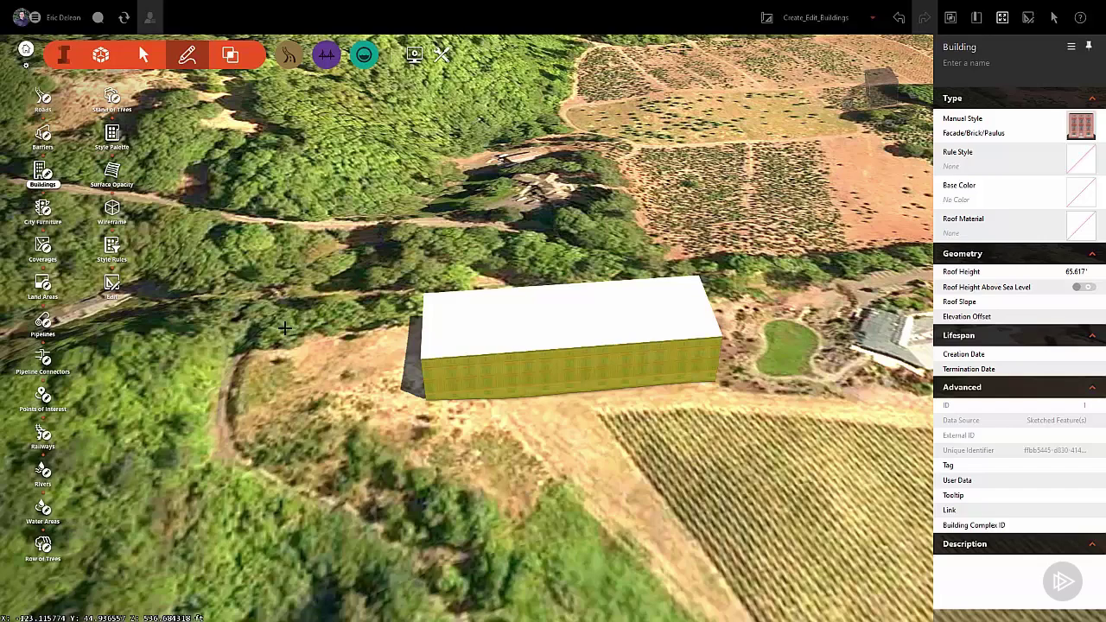
{"action": "key", "text": "Escape"}
- Set the sun and sky time to 15:02 and the date to 10/25/2016
{"action": "left_click_drag", "start_coordinate": [518, 208], "coordinate": [327, 450]}
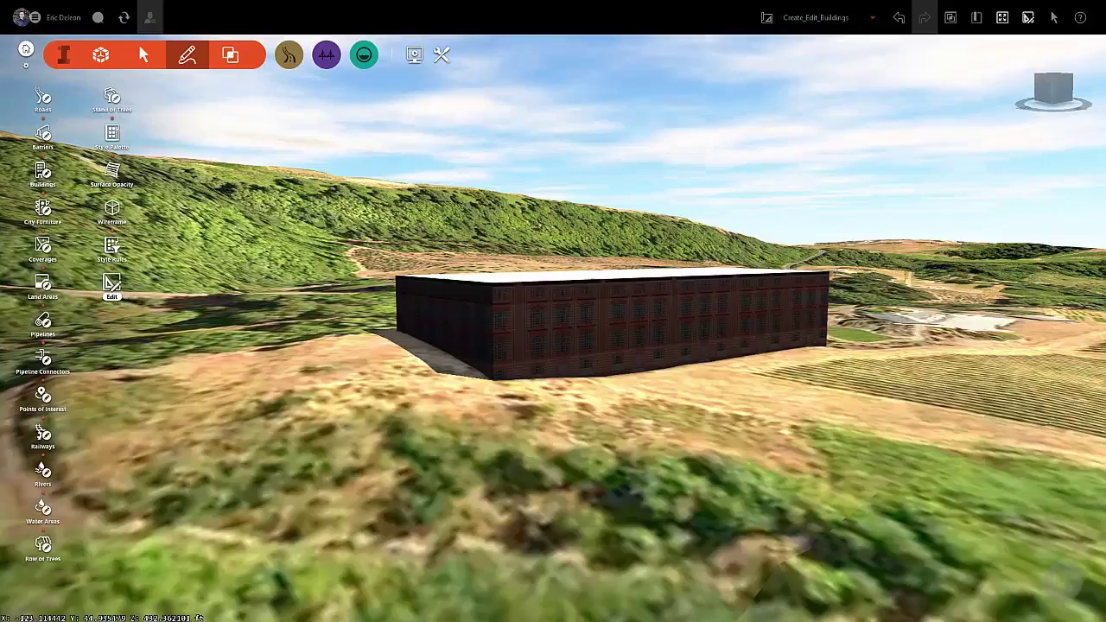
{"action": "left_click", "coordinate": [415, 53]}
{"action": "left_click", "coordinate": [43, 325]}
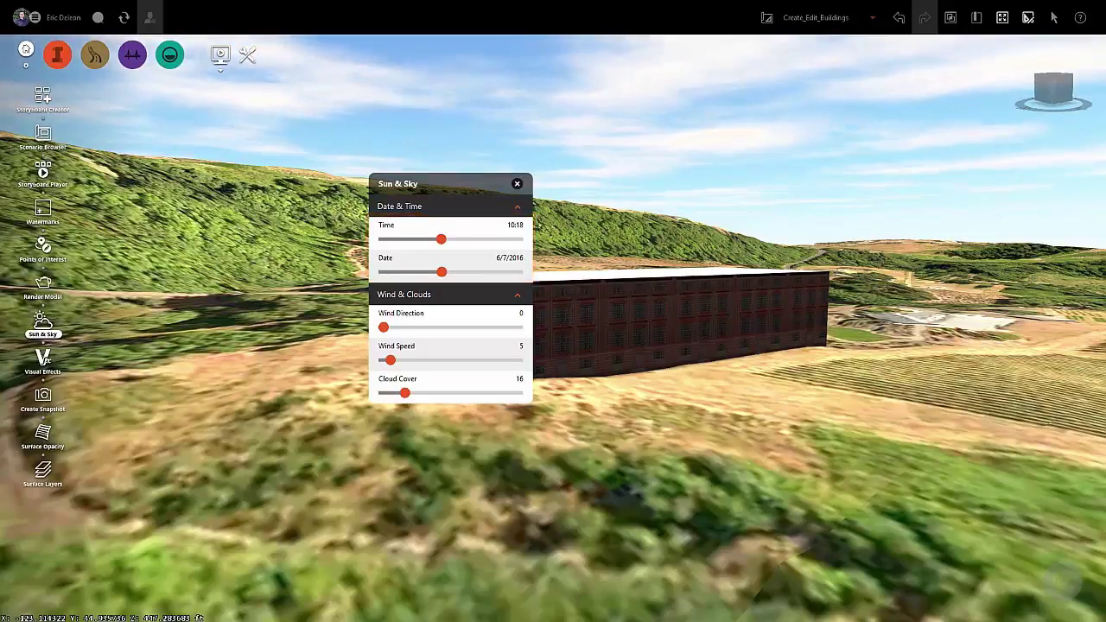
{"action": "left_click_drag", "start_coordinate": [441, 239], "coordinate": [494, 275]}
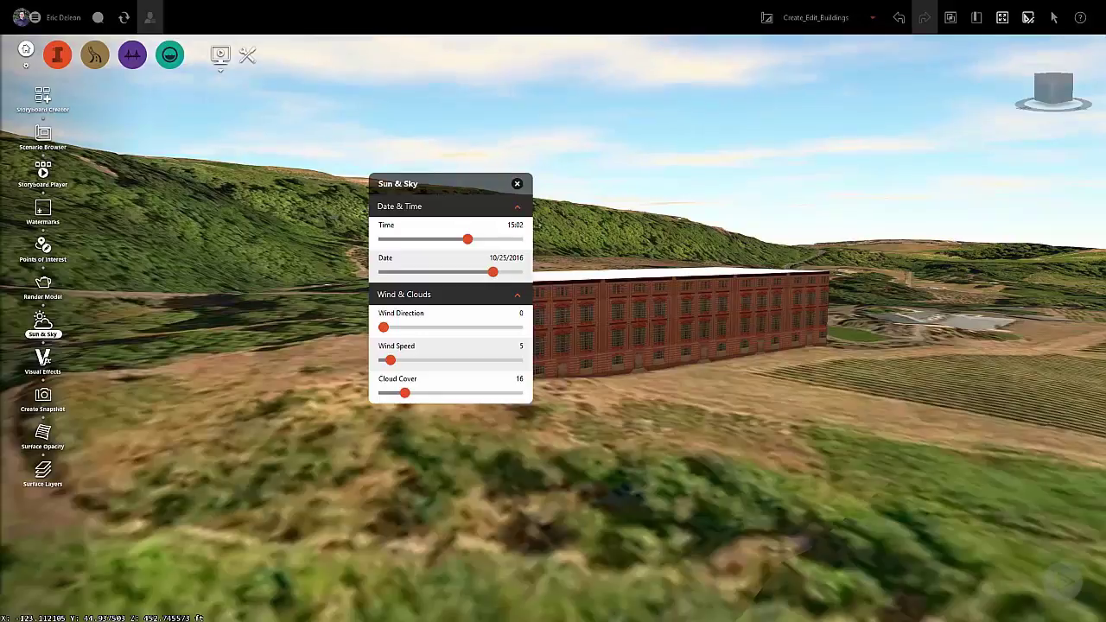
{"action": "left_click", "coordinate": [517, 184]}
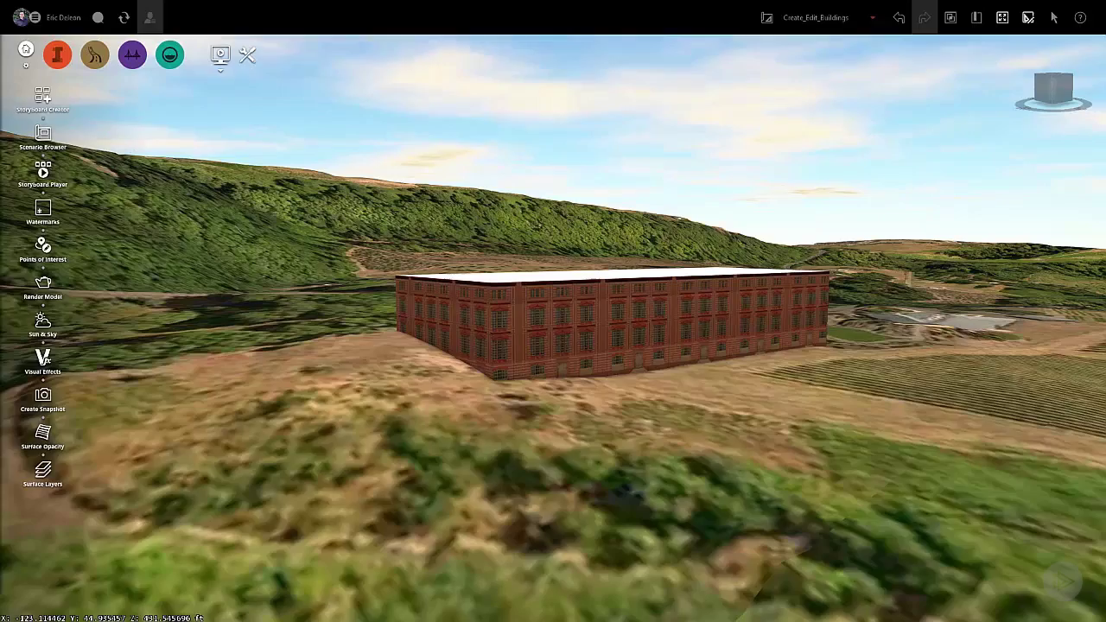
- Inspect the lit facade of the brick building, and delete the building from the field
{"action": "left_click_drag", "start_coordinate": [660, 388], "coordinate": [233, 401]}
{"action": "left_click_drag", "start_coordinate": [584, 380], "coordinate": [418, 393]}
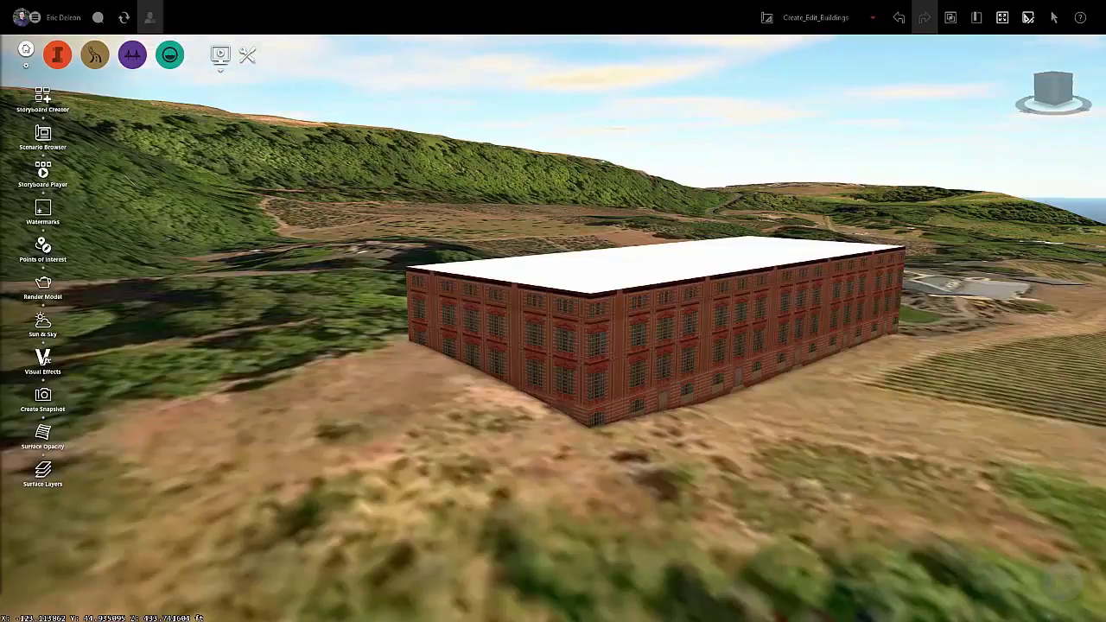
{"action": "left_click", "coordinate": [699, 321]}
{"action": "key", "text": "Delete"}
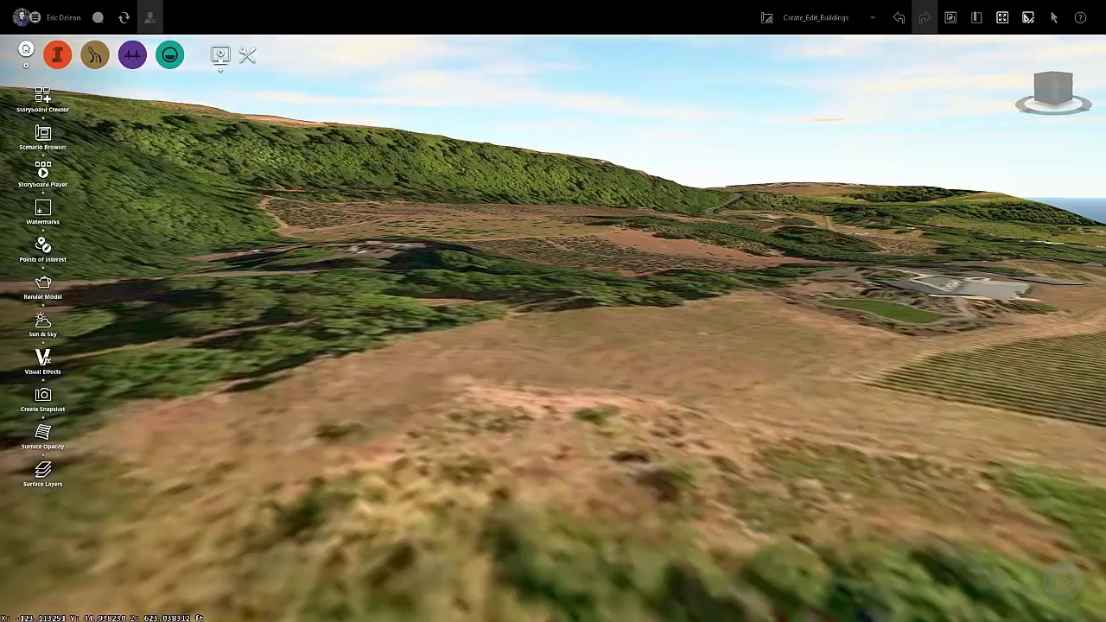
- Draw a four-cornered Pavement coverage of about 55,000 sq ft across the open field between the trees and the vineyard
{"action": "left_click", "coordinate": [58, 55]}
{"action": "left_click", "coordinate": [176, 61]}
{"action": "left_click", "coordinate": [43, 246]}
{"action": "scroll", "coordinate": [592, 454], "scroll_direction": "up", "scroll_amount": 5}
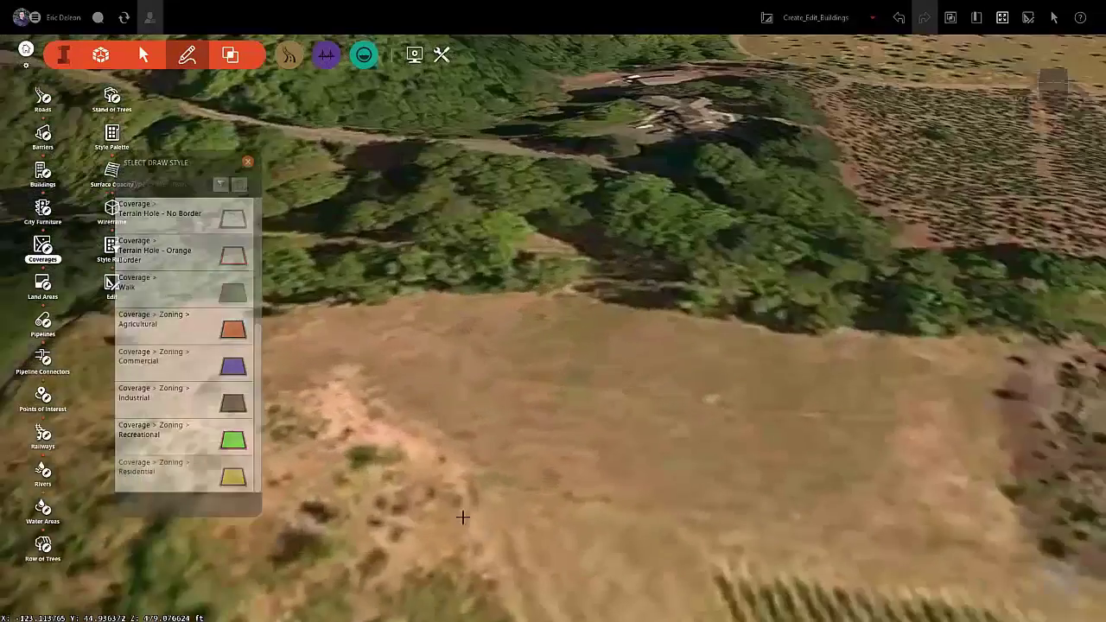
{"action": "middle_click_drag", "start_coordinate": [661, 518], "coordinate": [616, 397]}
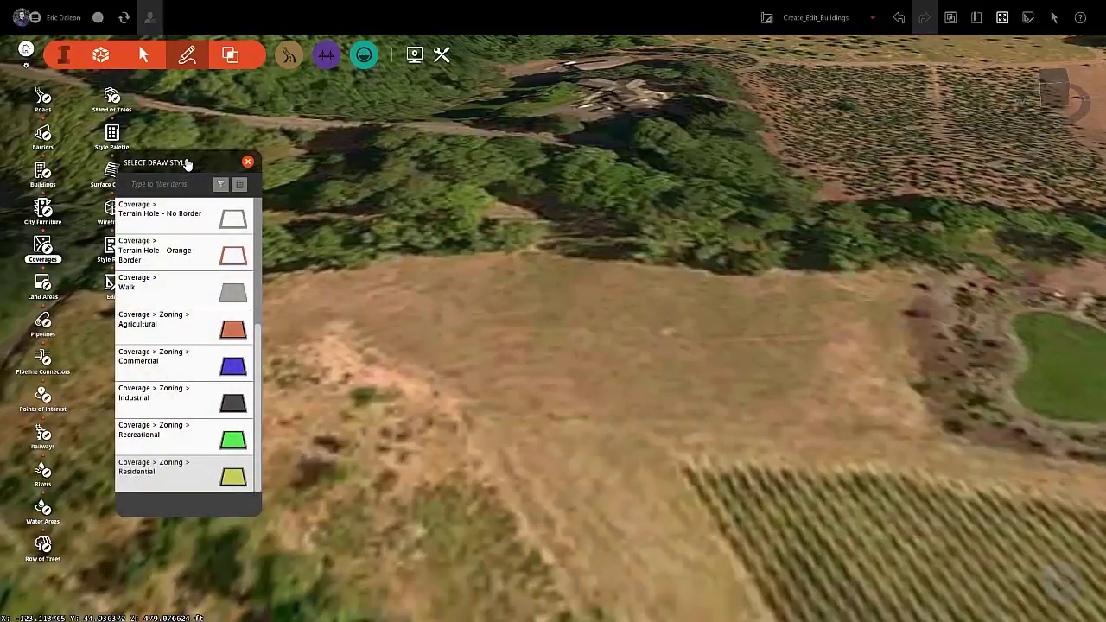
{"action": "scroll", "coordinate": [193, 302], "scroll_direction": "up", "scroll_amount": 5}
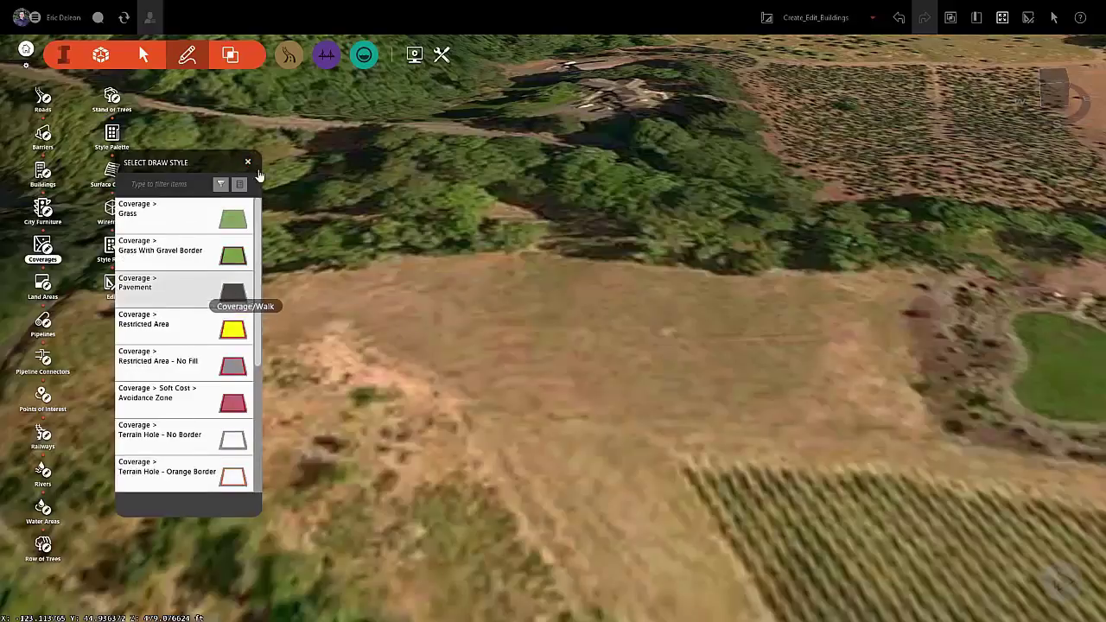
{"action": "left_click", "coordinate": [248, 162]}
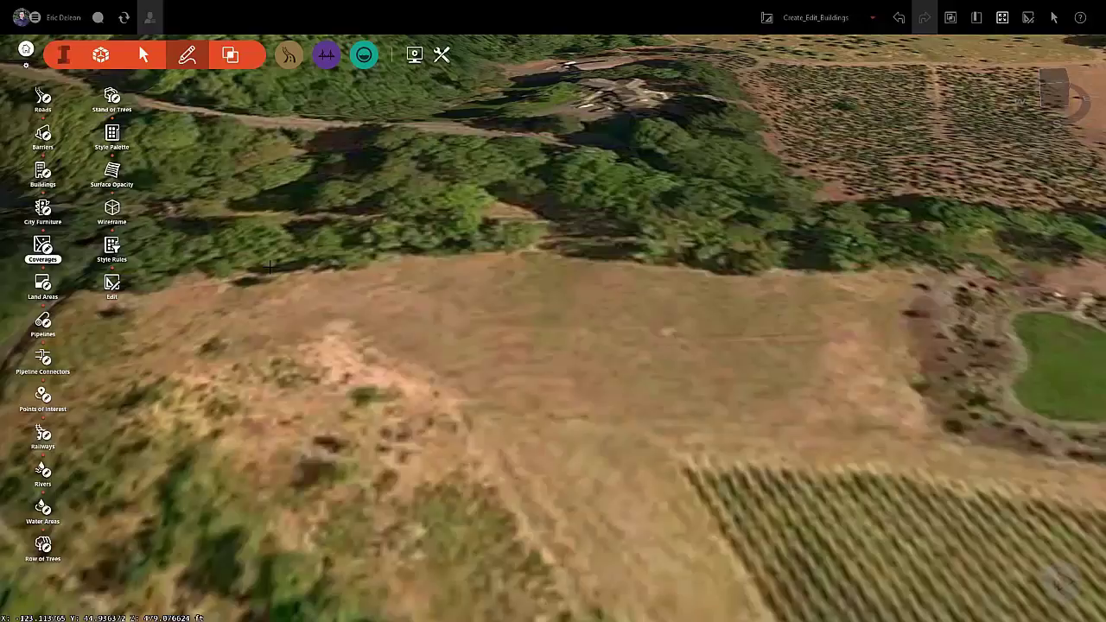
{"action": "left_click", "coordinate": [392, 262]}
{"action": "left_click", "coordinate": [389, 406]}
{"action": "left_click", "coordinate": [947, 435]}
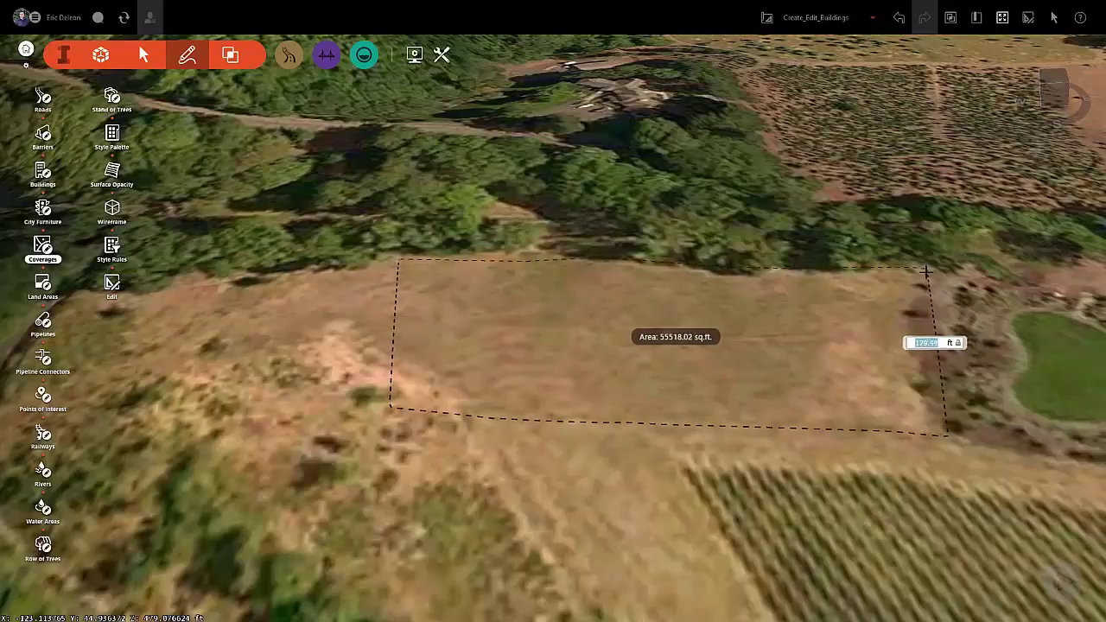
{"action": "double_click", "coordinate": [926, 271]}
- Set the elevation of the pavement coverage's front-left corner to 413 ft
{"action": "left_click", "coordinate": [685, 462]}
{"action": "left_click_drag", "start_coordinate": [685, 462], "coordinate": [618, 421]}
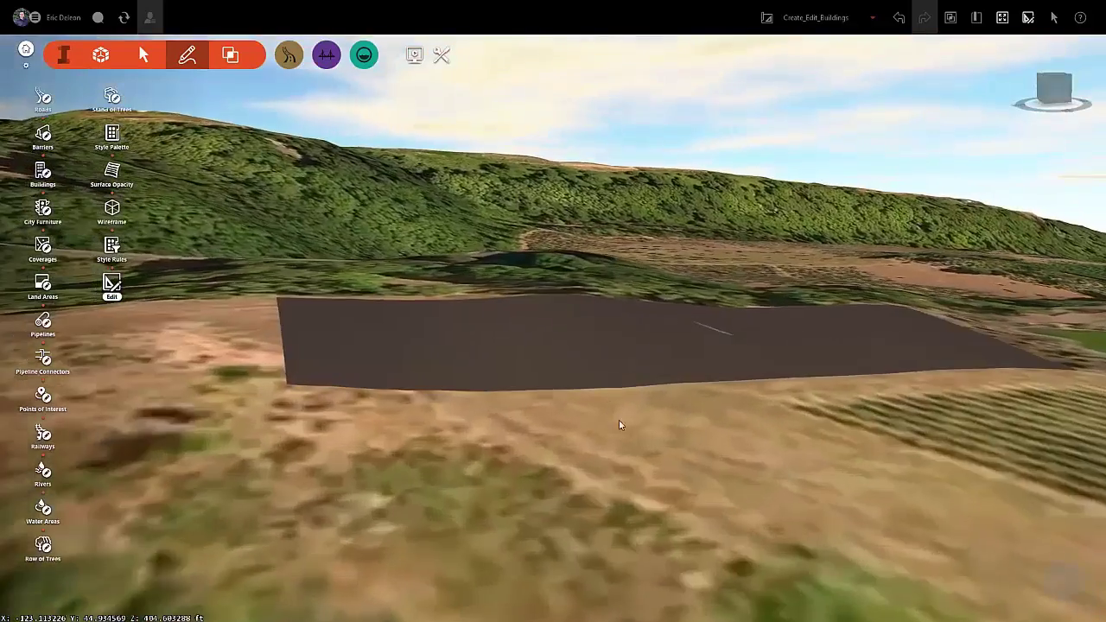
{"action": "middle_click_drag", "start_coordinate": [618, 420], "coordinate": [753, 421]}
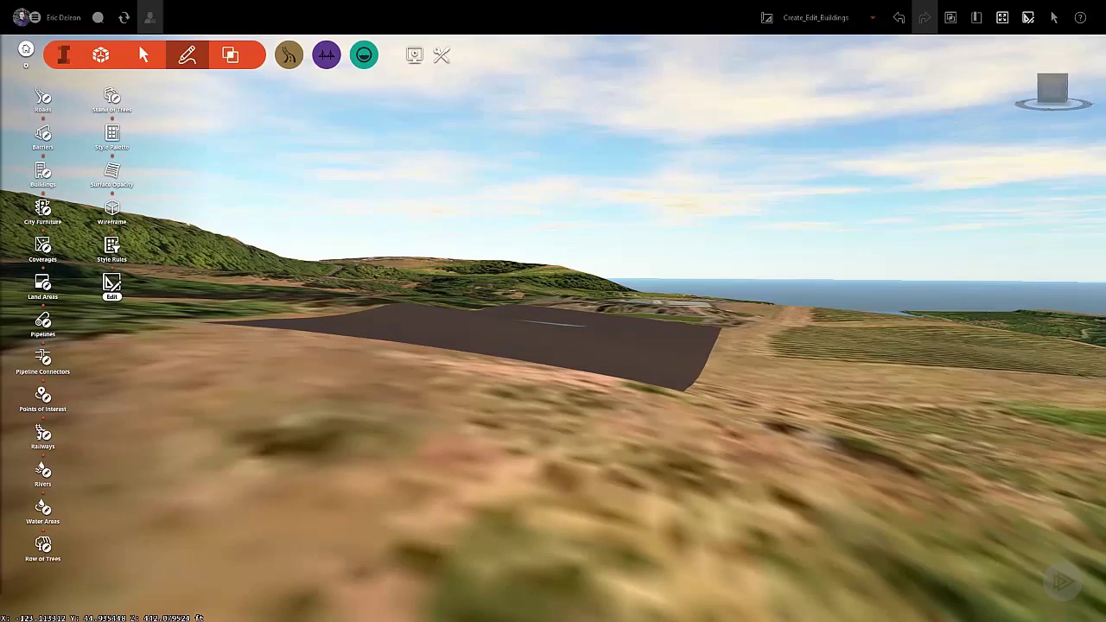
{"action": "left_click_drag", "start_coordinate": [524, 456], "coordinate": [555, 471]}
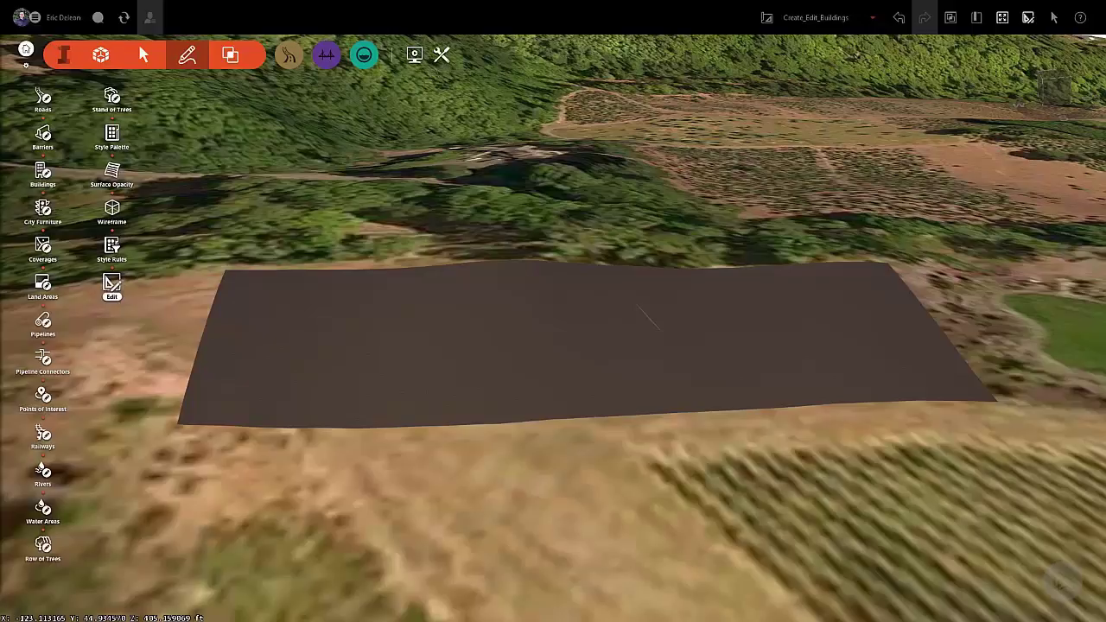
{"action": "left_click", "coordinate": [578, 350]}
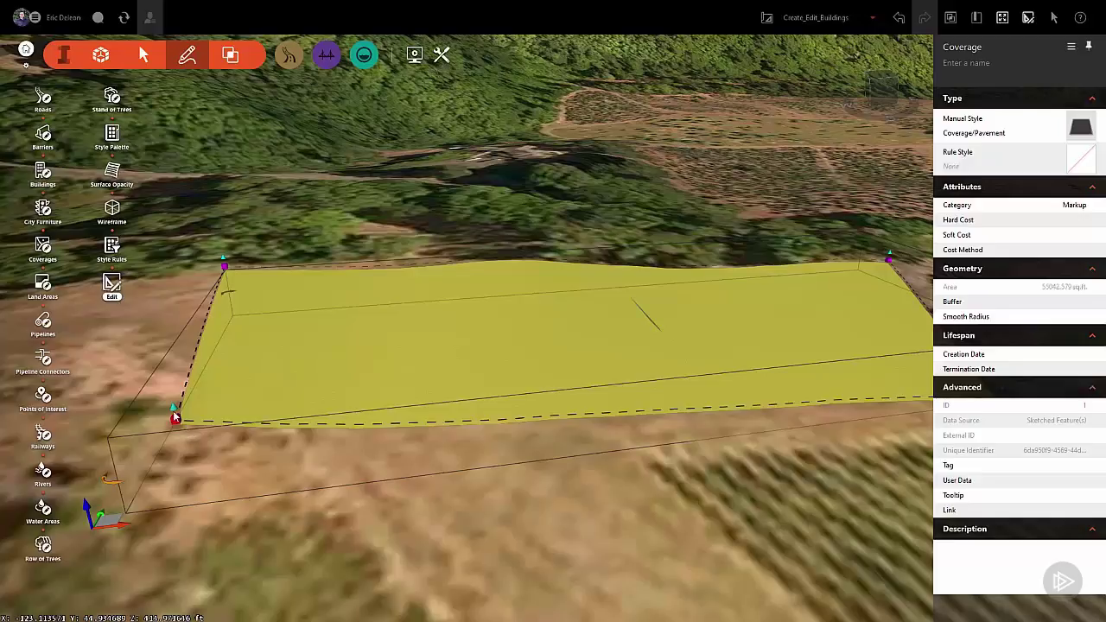
{"action": "left_click", "coordinate": [174, 415]}
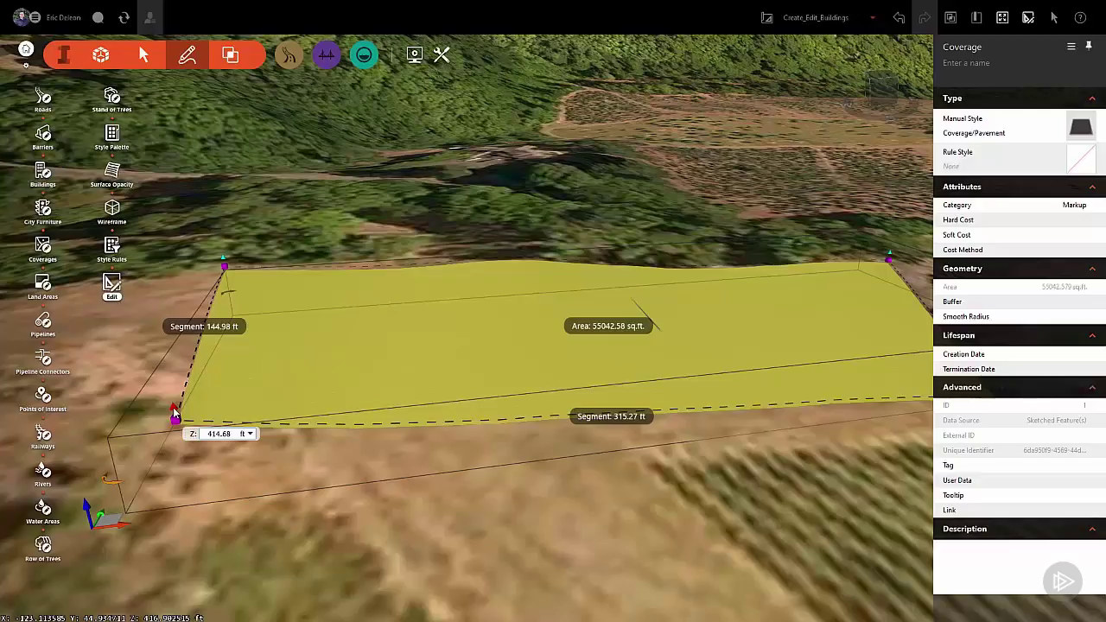
{"action": "left_click_drag", "start_coordinate": [232, 434], "coordinate": [181, 438]}
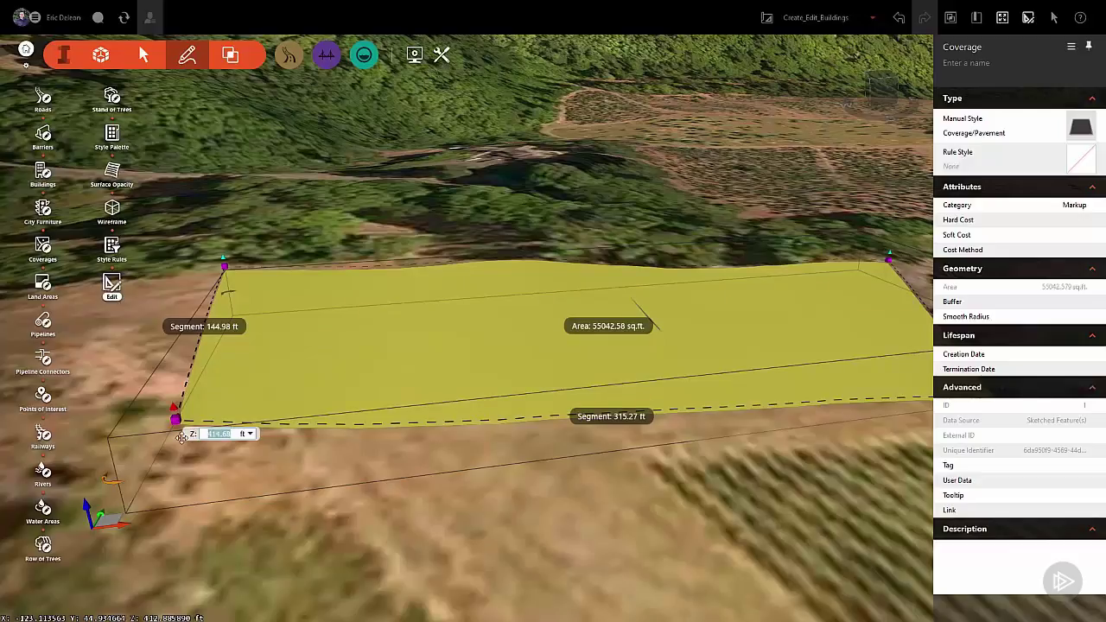
{"action": "type", "text": "413"}
{"action": "key", "text": "Return"}
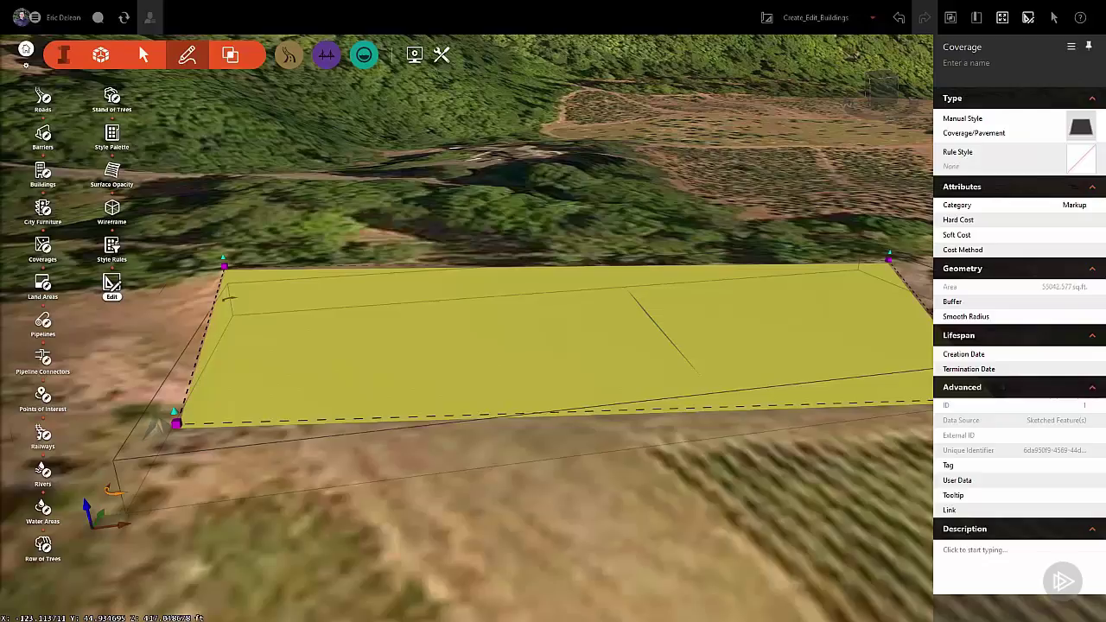
- Check the front-left corner's elevation and open the rear-left corner's elevation value for editing
{"action": "left_click", "coordinate": [175, 420]}
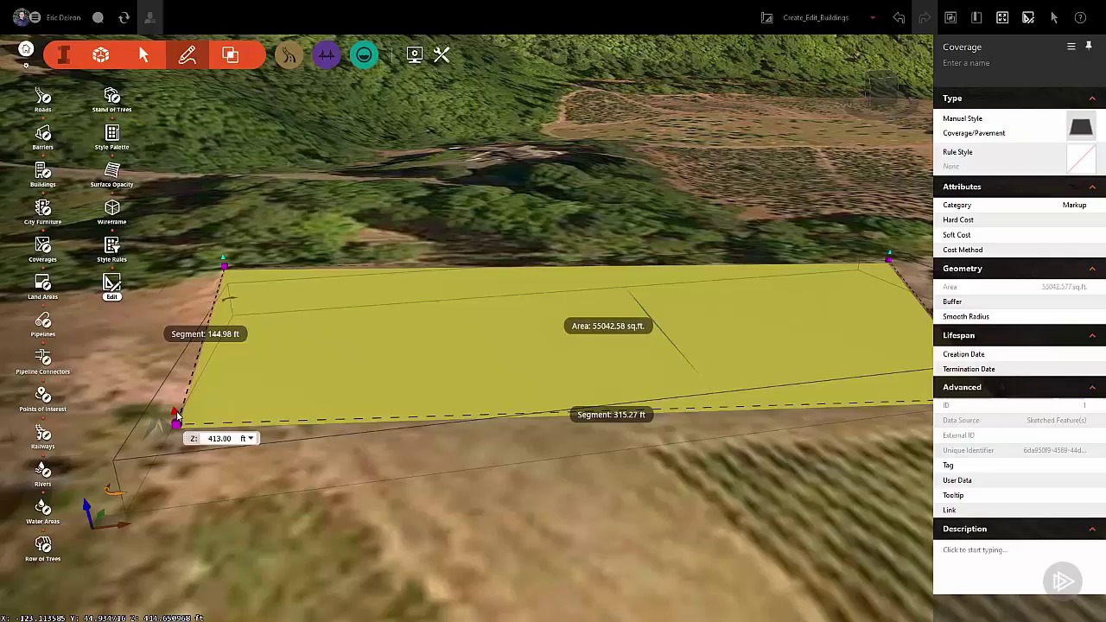
{"action": "left_click", "coordinate": [223, 259]}
{"action": "left_click_drag", "start_coordinate": [284, 283], "coordinate": [231, 284]}
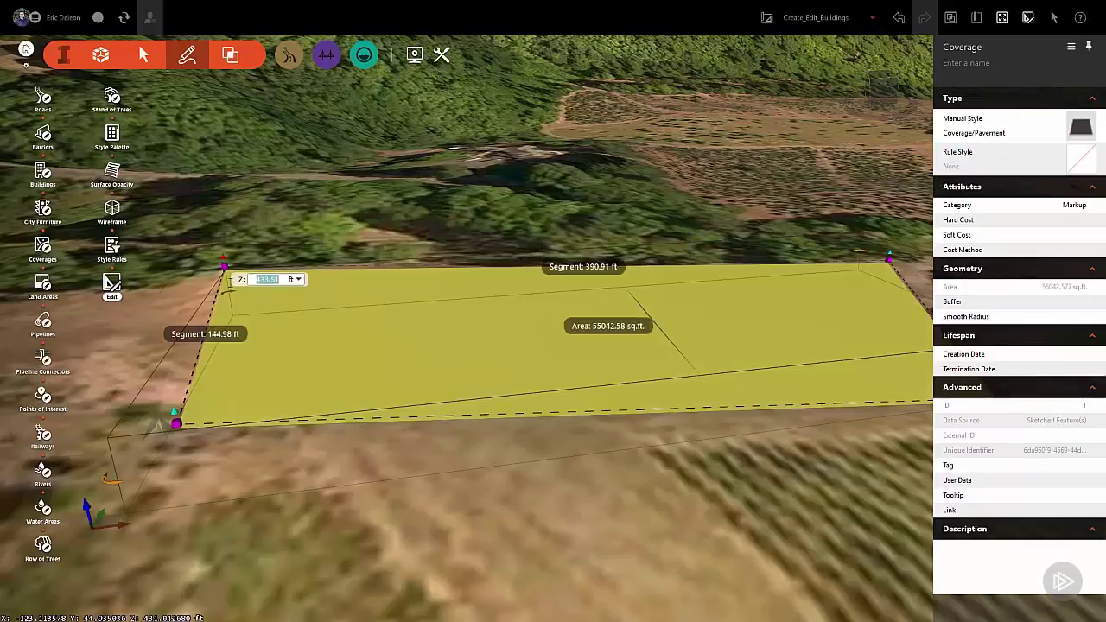
- Set the elevation of the pavement coverage's rear-right corner to 415 ft
{"action": "left_click", "coordinate": [462, 442]}
{"action": "middle_click_drag", "start_coordinate": [462, 442], "coordinate": [296, 444]}
{"action": "left_click", "coordinate": [793, 265]}
{"action": "left_click", "coordinate": [798, 255]}
{"action": "left_click_drag", "start_coordinate": [853, 274], "coordinate": [790, 281]}
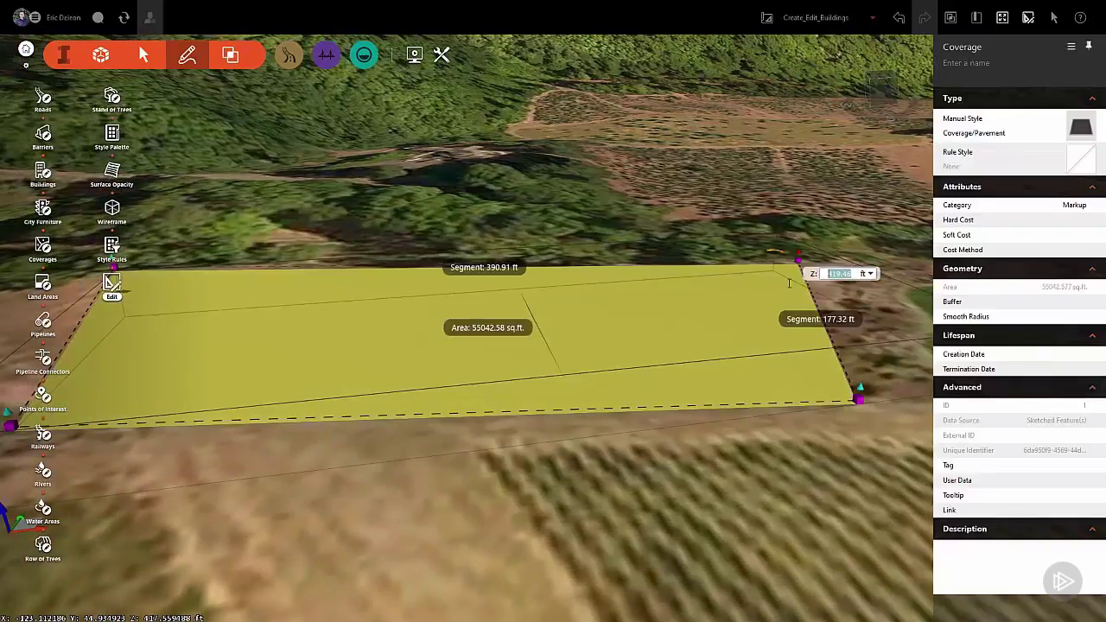
{"action": "type", "text": "415"}
{"action": "key", "text": "Return"}
- Set the elevation of the pavement coverage's front-right corner to 415 ft and deselect the coverage
{"action": "left_click", "coordinate": [859, 386]}
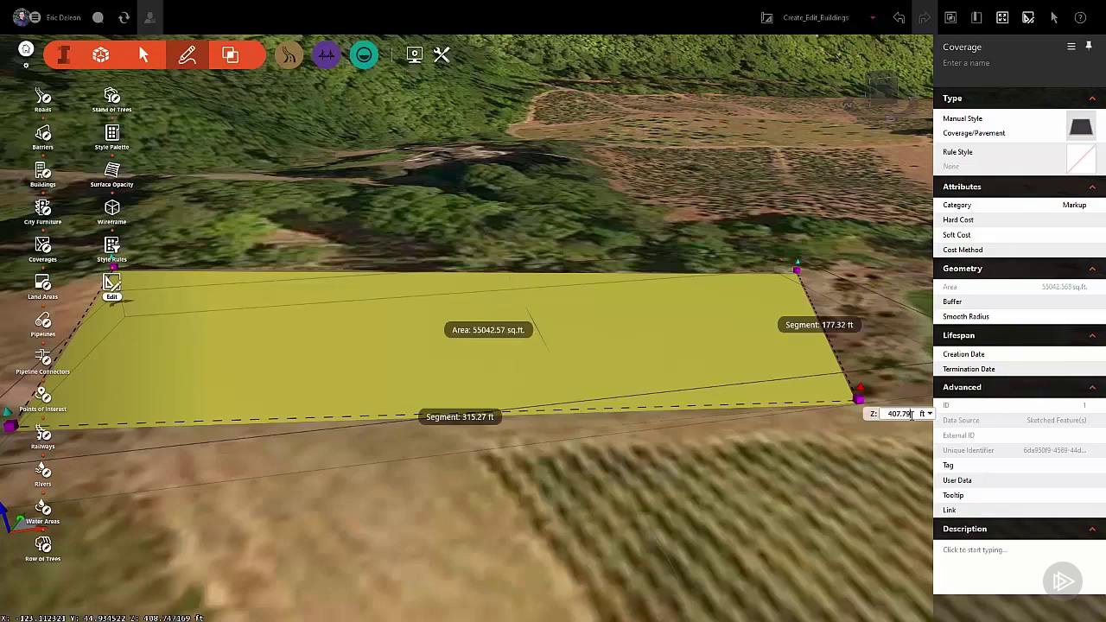
{"action": "left_click_drag", "start_coordinate": [910, 413], "coordinate": [868, 418]}
{"action": "type", "text": "415"}
{"action": "key", "text": "Return"}
{"action": "left_click", "coordinate": [596, 481]}
- Lower the pavement coverage's rear-left corner to level the surface with the other corners
{"action": "left_click_drag", "start_coordinate": [596, 481], "coordinate": [563, 452]}
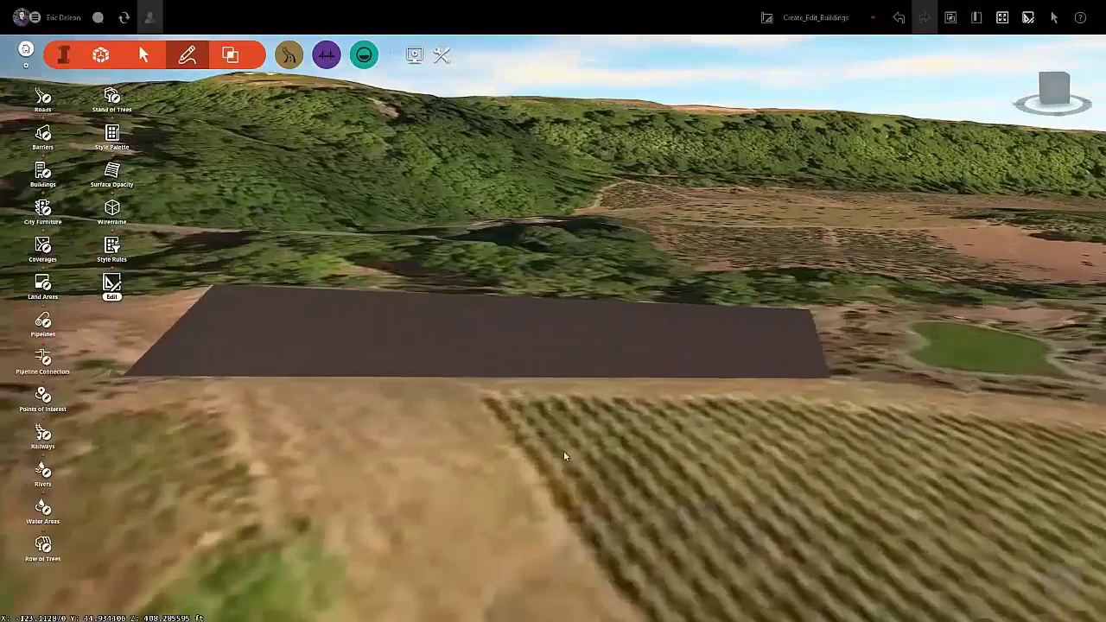
{"action": "middle_click_drag", "start_coordinate": [563, 451], "coordinate": [669, 457]}
{"action": "left_click", "coordinate": [269, 336]}
{"action": "left_click_drag", "start_coordinate": [321, 413], "coordinate": [564, 455]}
{"action": "left_click", "coordinate": [230, 289]}
{"action": "left_click", "coordinate": [235, 326]}
{"action": "left_click", "coordinate": [365, 457]}
{"action": "middle_click_drag", "start_coordinate": [562, 454], "coordinate": [563, 415]}
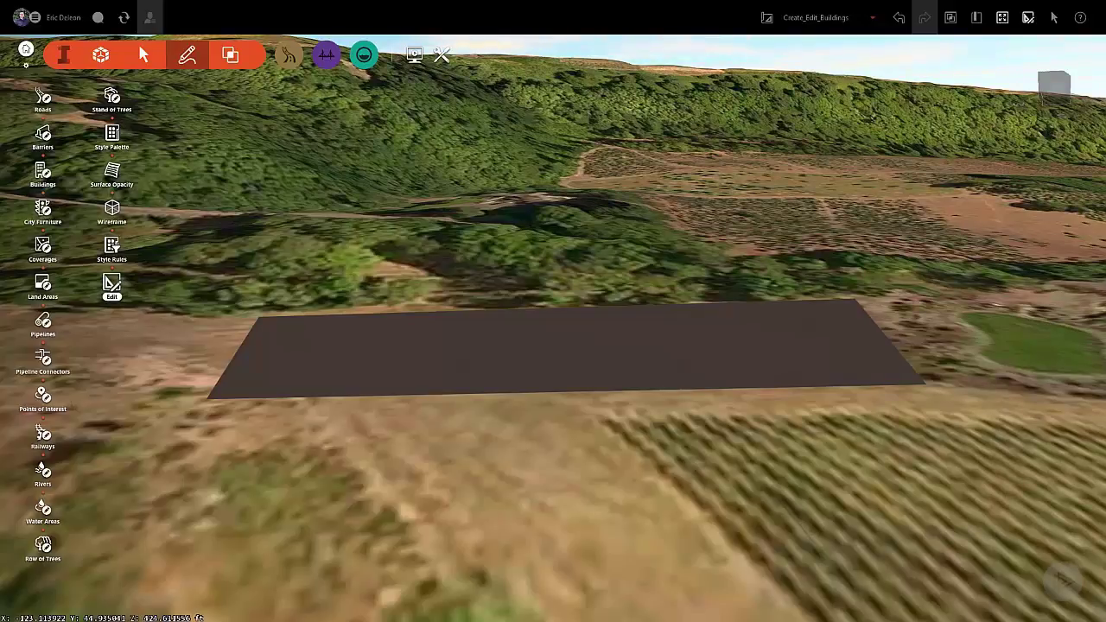
- Sketch a four-sided building of about 44,000 sq ft just inside the pavement pad's edges, using the Facade > Brick > Paulus style
{"action": "left_click", "coordinate": [43, 172]}
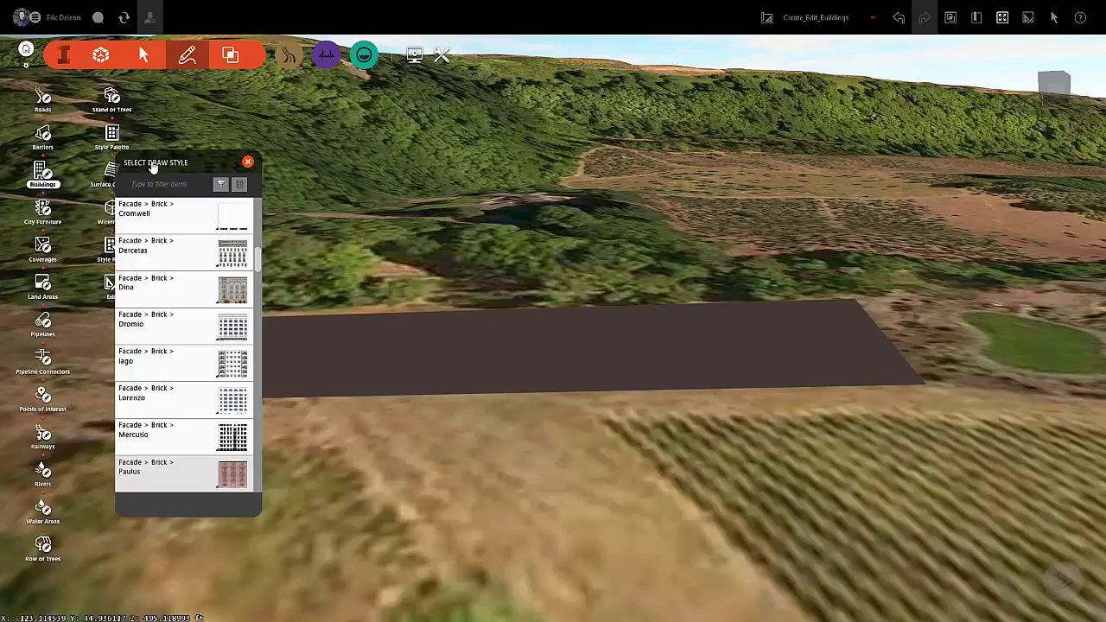
{"action": "double_click", "coordinate": [230, 472]}
{"action": "left_click_drag", "start_coordinate": [541, 484], "coordinate": [535, 531]}
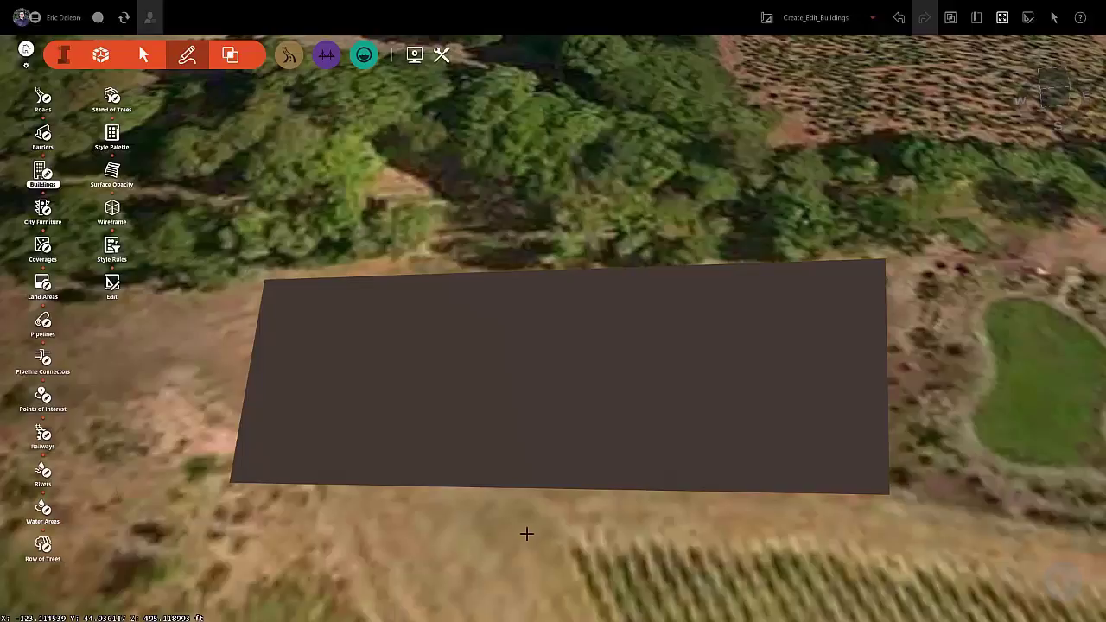
{"action": "left_click", "coordinate": [868, 266]}
{"action": "left_click", "coordinate": [271, 290]}
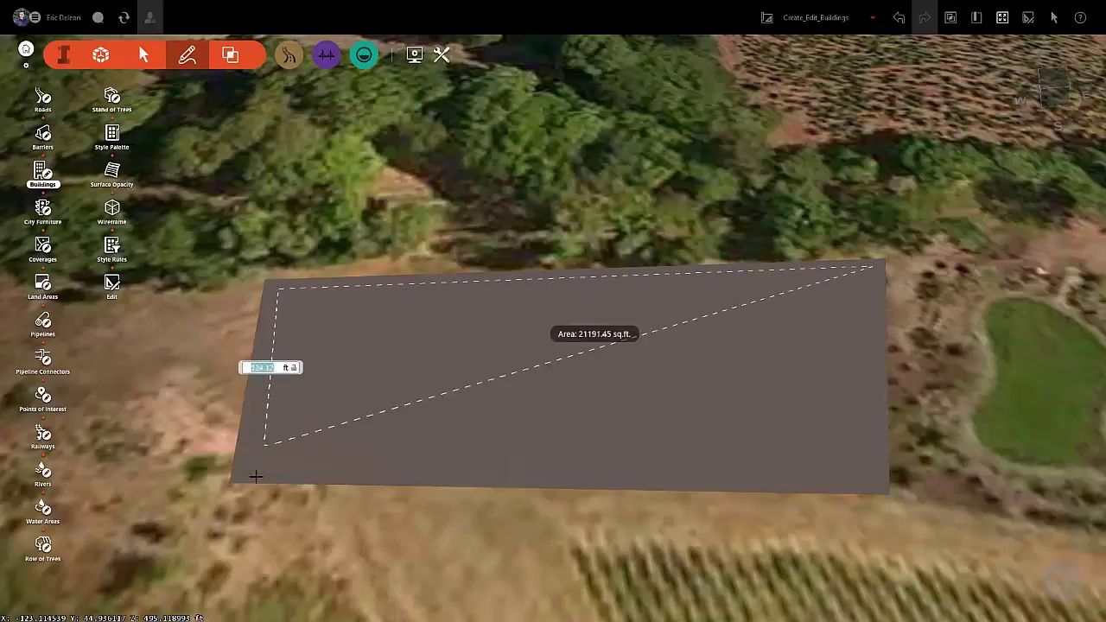
{"action": "left_click", "coordinate": [247, 463]}
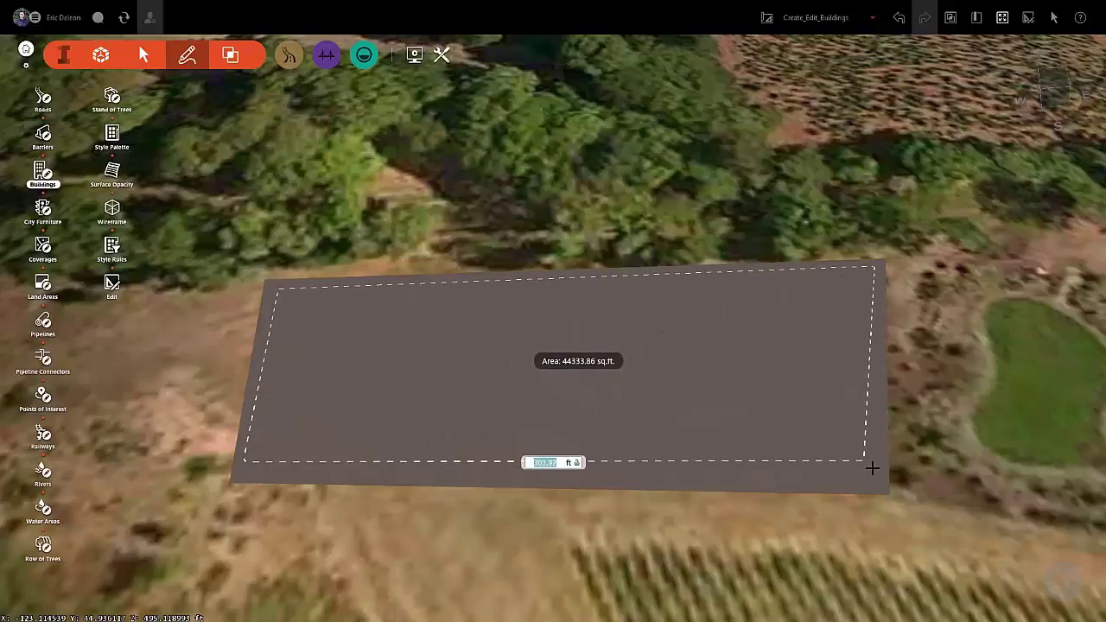
{"action": "double_click", "coordinate": [871, 467]}
{"action": "left_click", "coordinate": [571, 534]}
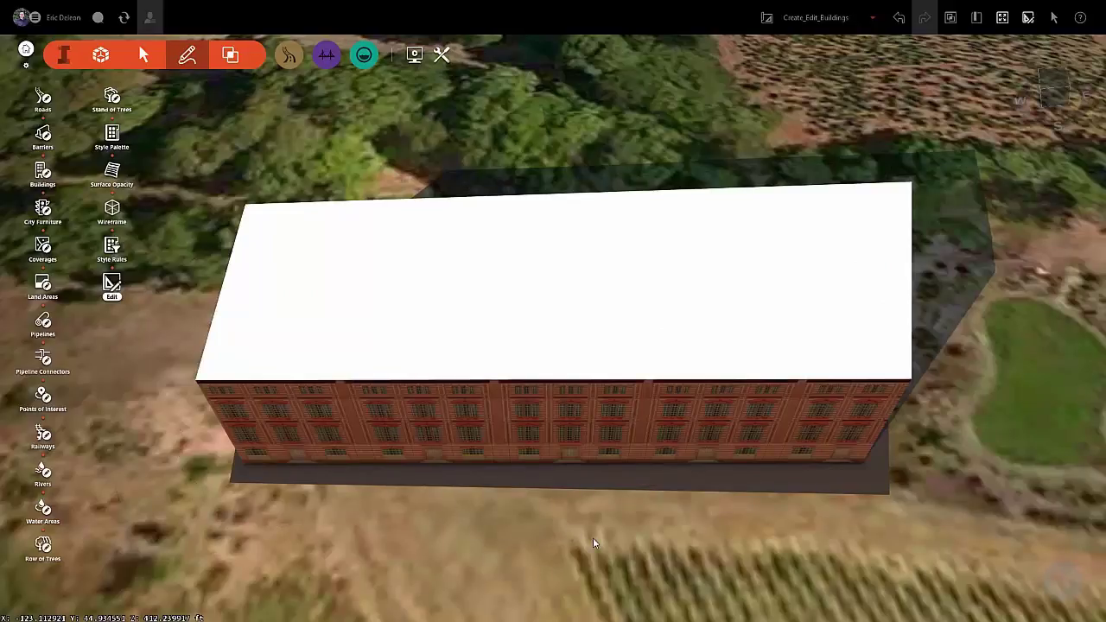
- Reshape the brick building's footprint by moving its front-left and front-right corners inward along the pavement pad
{"action": "left_click_drag", "start_coordinate": [588, 537], "coordinate": [517, 446]}
{"action": "middle_click_drag", "start_coordinate": [517, 446], "coordinate": [750, 424]}
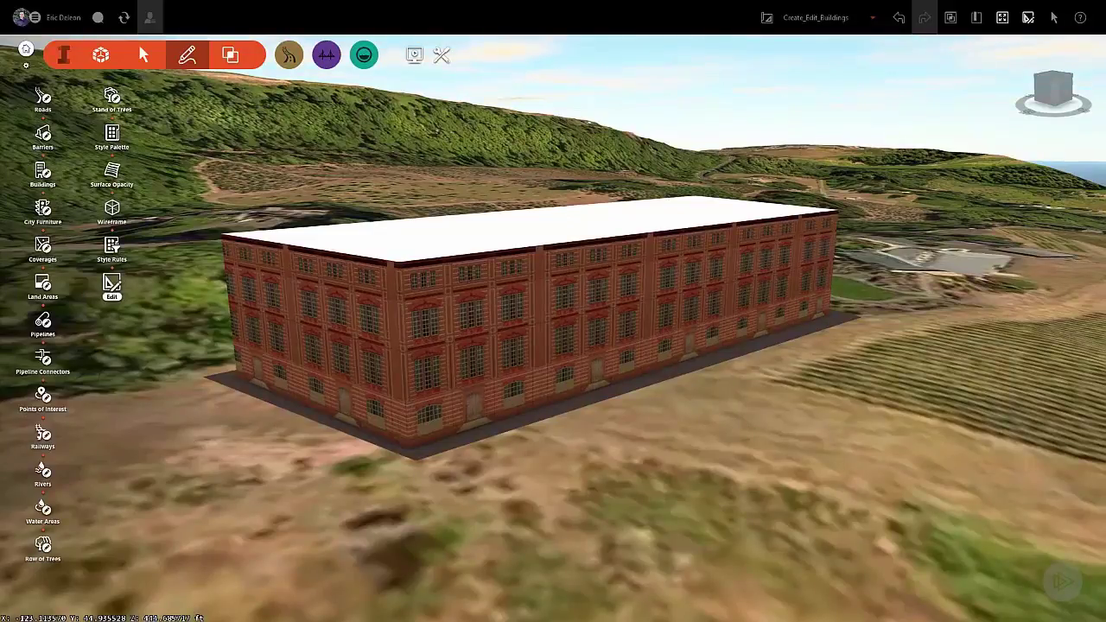
{"action": "left_click", "coordinate": [479, 301]}
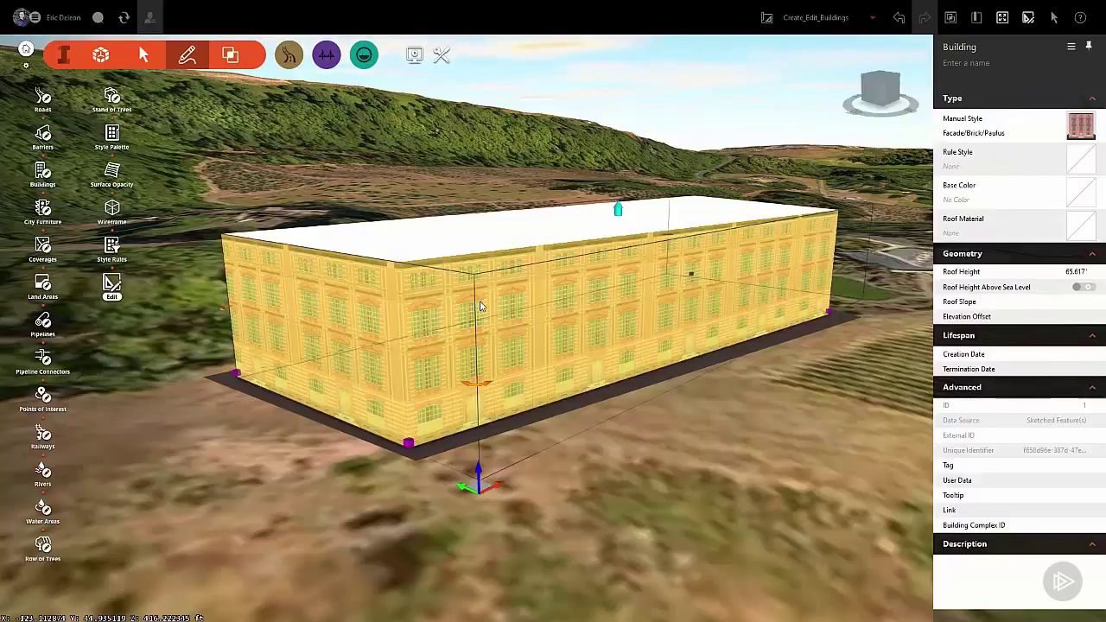
{"action": "middle_click_drag", "start_coordinate": [479, 301], "coordinate": [714, 486]}
{"action": "left_click_drag", "start_coordinate": [716, 492], "coordinate": [749, 489]}
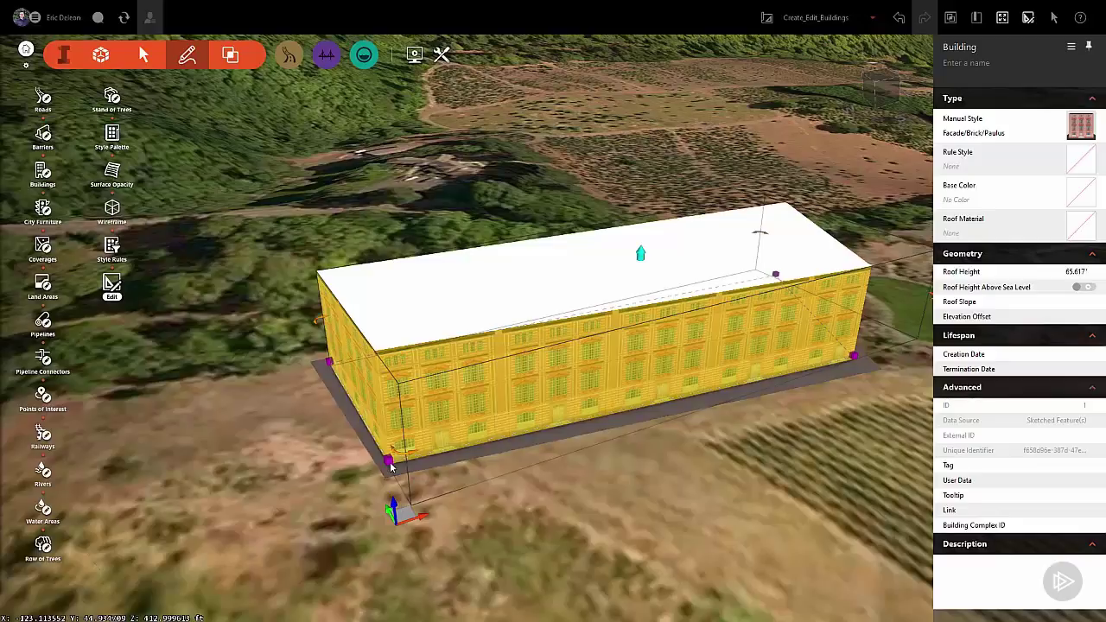
{"action": "left_click_drag", "start_coordinate": [393, 447], "coordinate": [444, 447]}
{"action": "left_click_drag", "start_coordinate": [853, 355], "coordinate": [816, 369]}
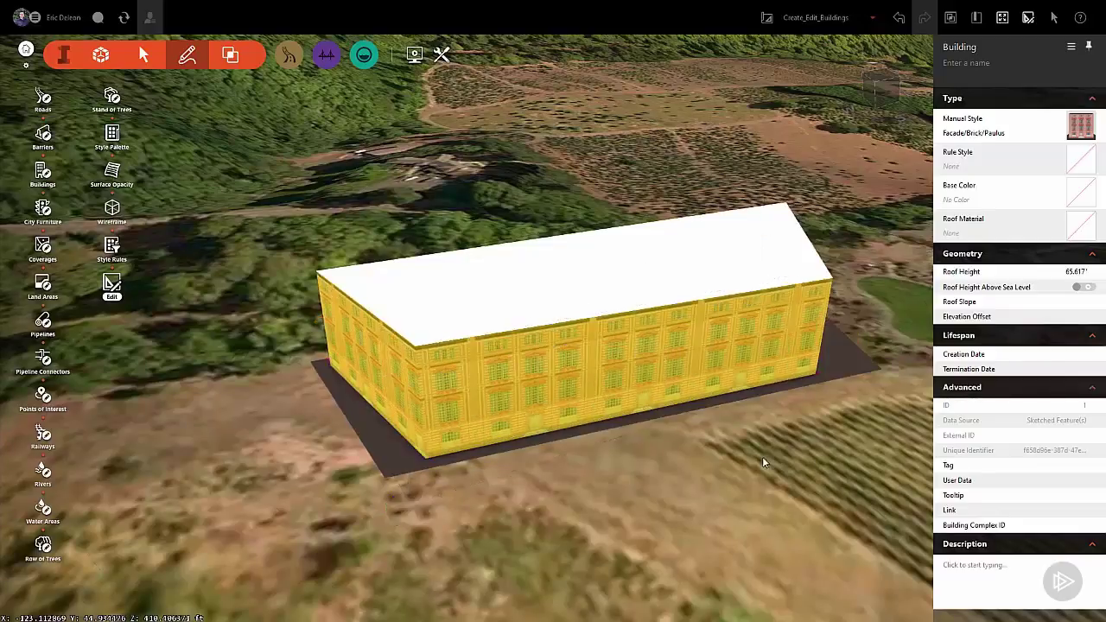
- Set the building's roof height to 40 ft
{"action": "left_click", "coordinate": [641, 254]}
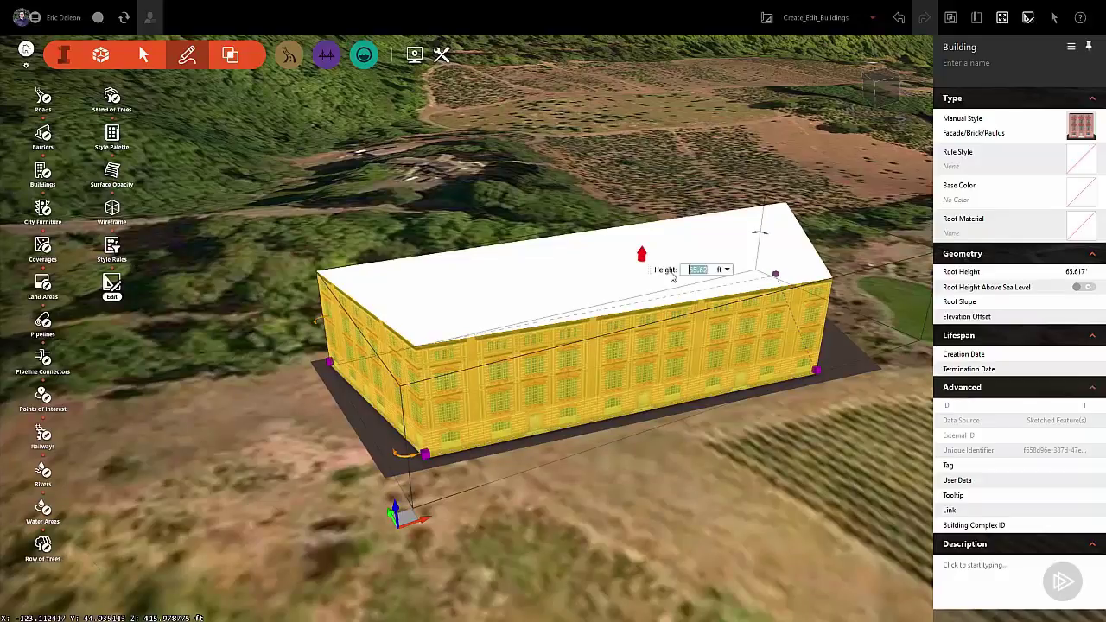
{"action": "type", "text": "40"}
{"action": "key", "text": "Return"}
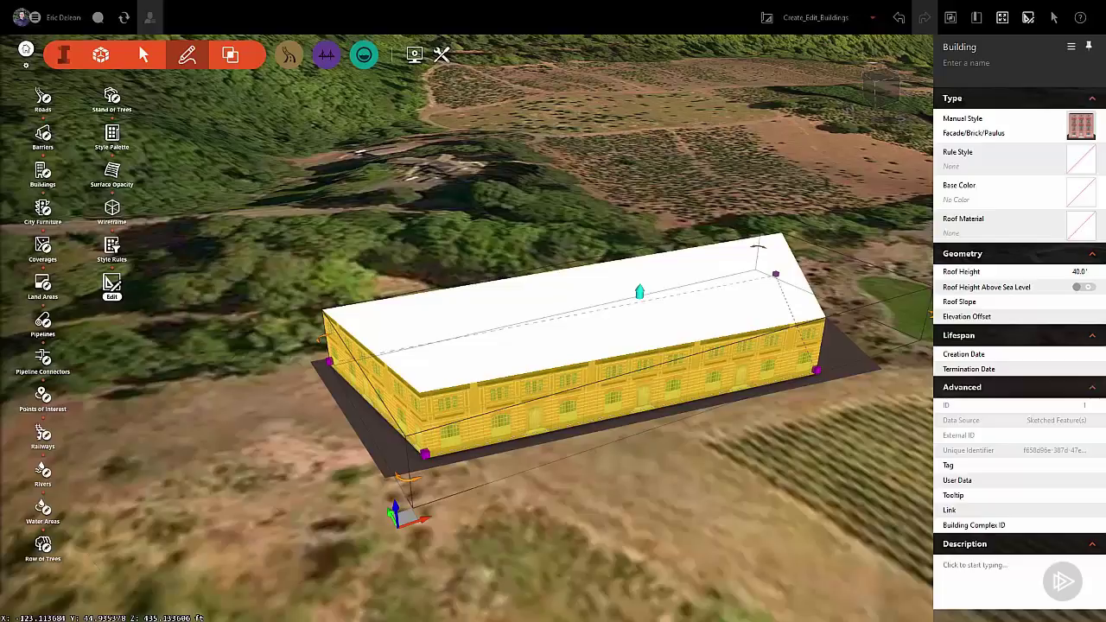
- Review the building's full list of properties, including its style, geometry and 3D model settings, and close it
{"action": "right_click", "coordinate": [588, 331]}
{"action": "left_click", "coordinate": [626, 399]}
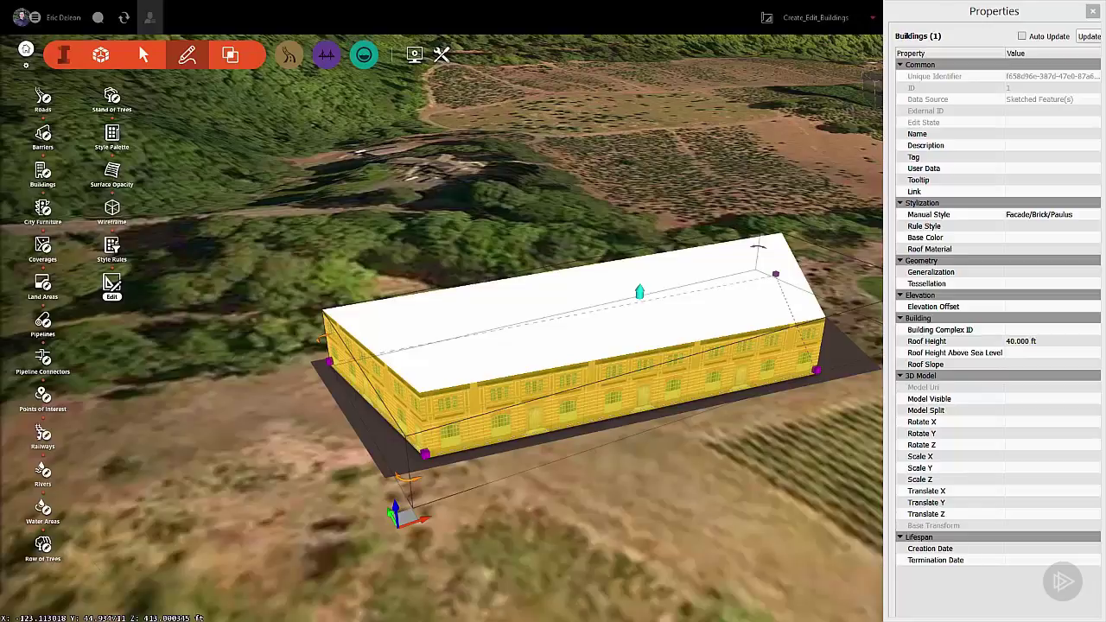
{"action": "left_click", "coordinate": [1092, 12]}
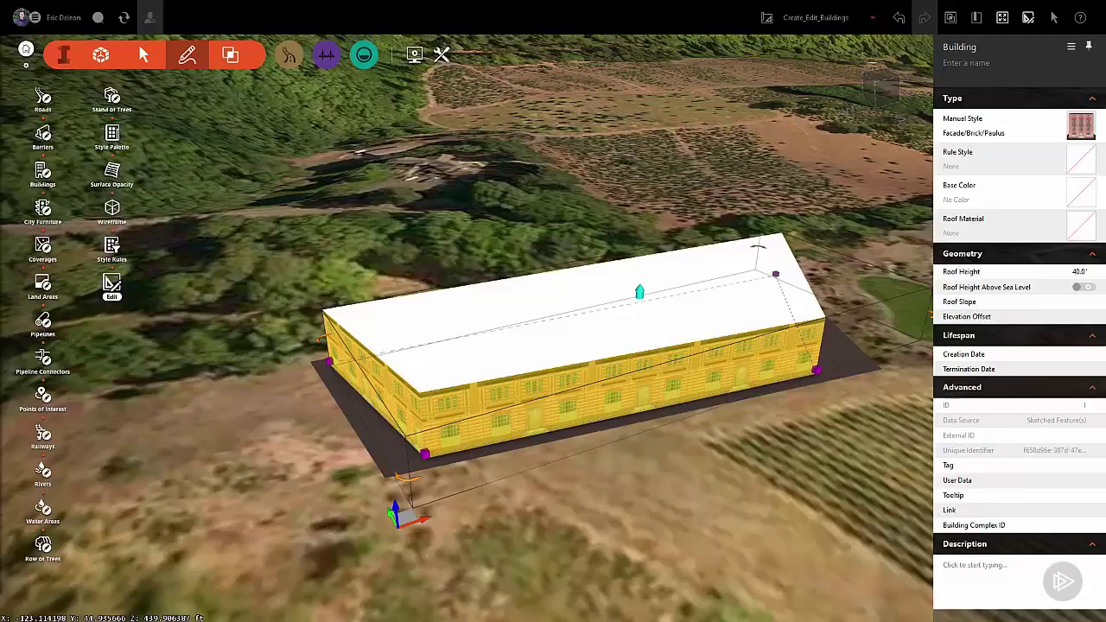
- Assign the Gray20 color material to the building's roof and deselect the building
{"action": "left_click", "coordinate": [1093, 229]}
{"action": "left_click", "coordinate": [979, 273]}
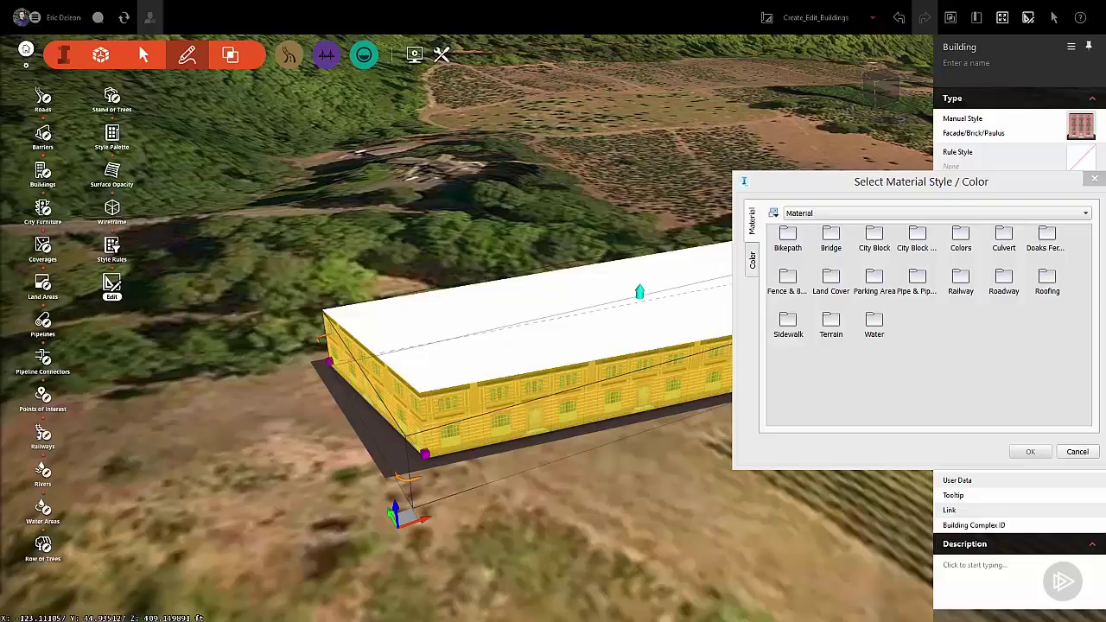
{"action": "double_click", "coordinate": [961, 240]}
{"action": "left_click", "coordinate": [1014, 259]}
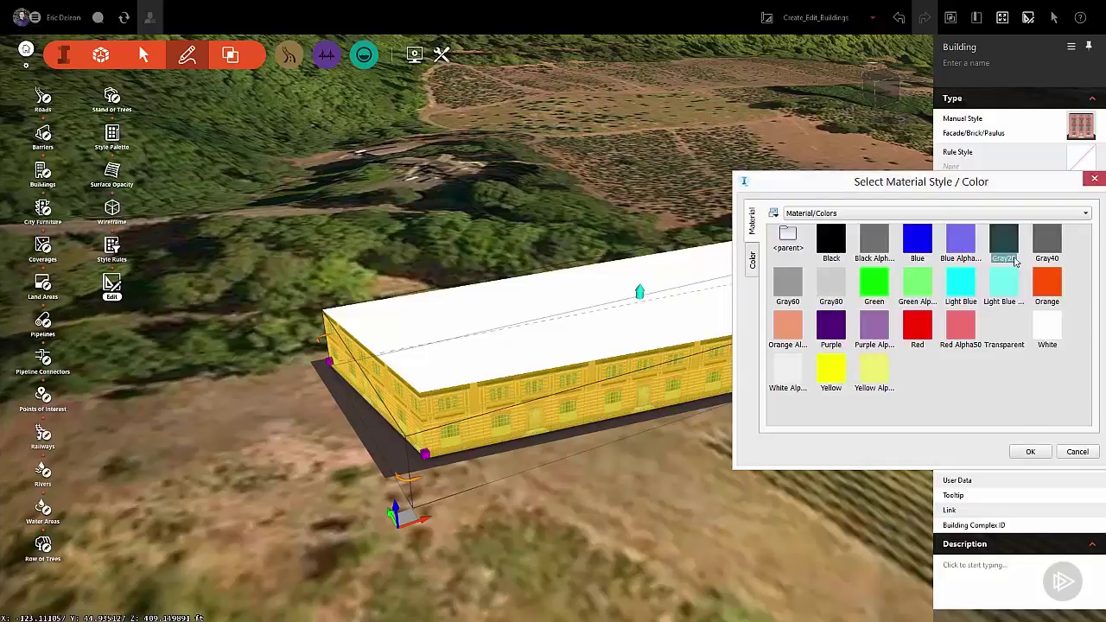
{"action": "left_click", "coordinate": [1030, 451]}
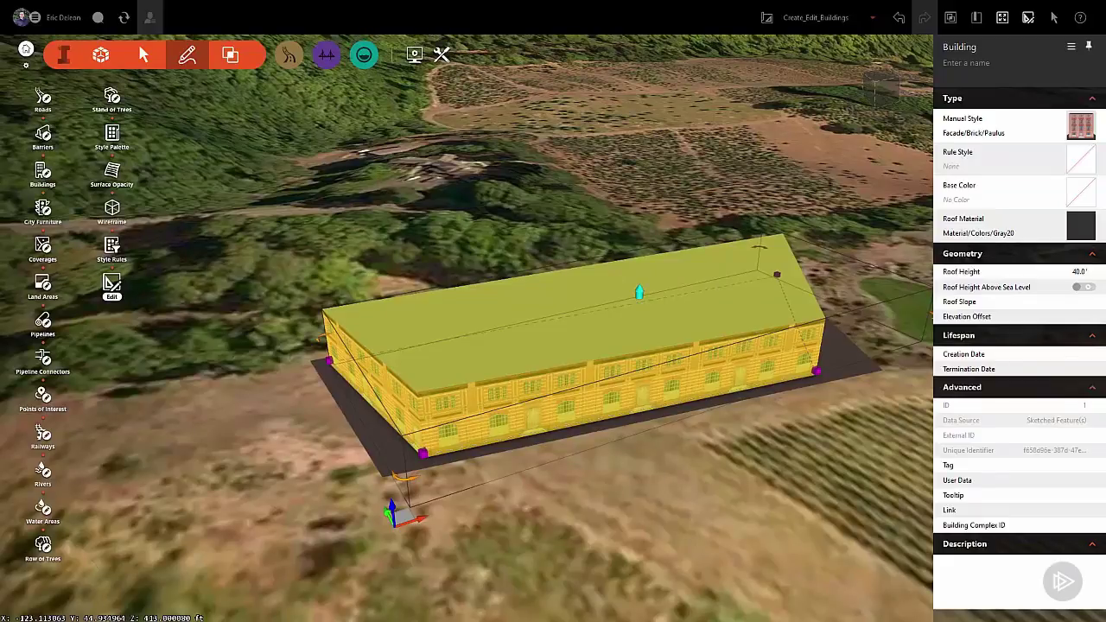
{"action": "left_click", "coordinate": [274, 432]}
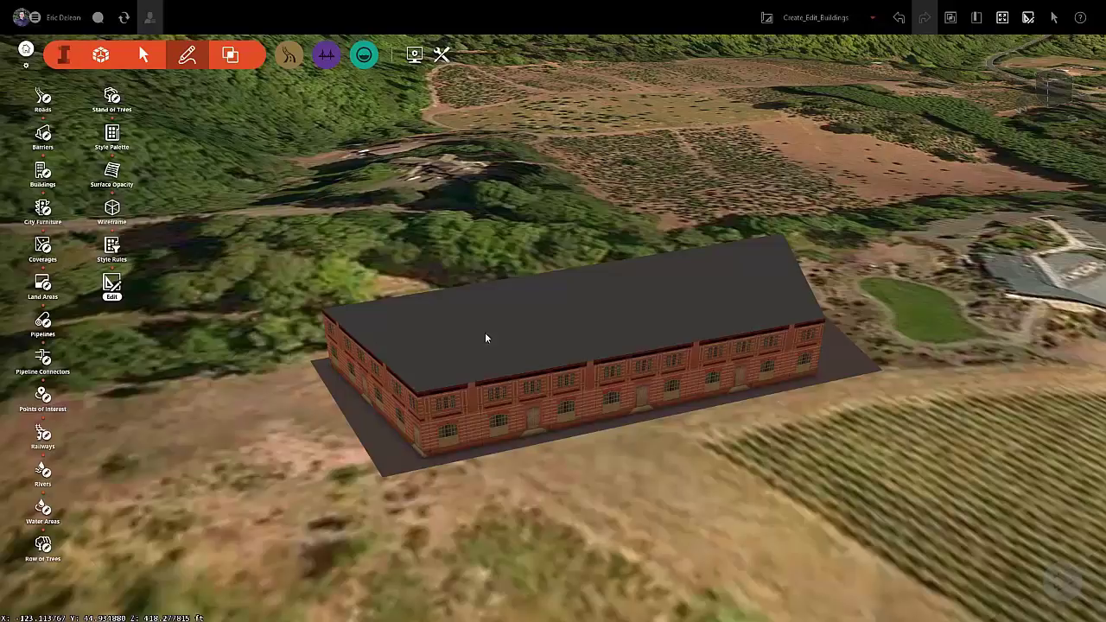
- Apply a roof slope to the building, deselect it, and check the sloped roof from the front-right corner
{"action": "left_click", "coordinate": [540, 337]}
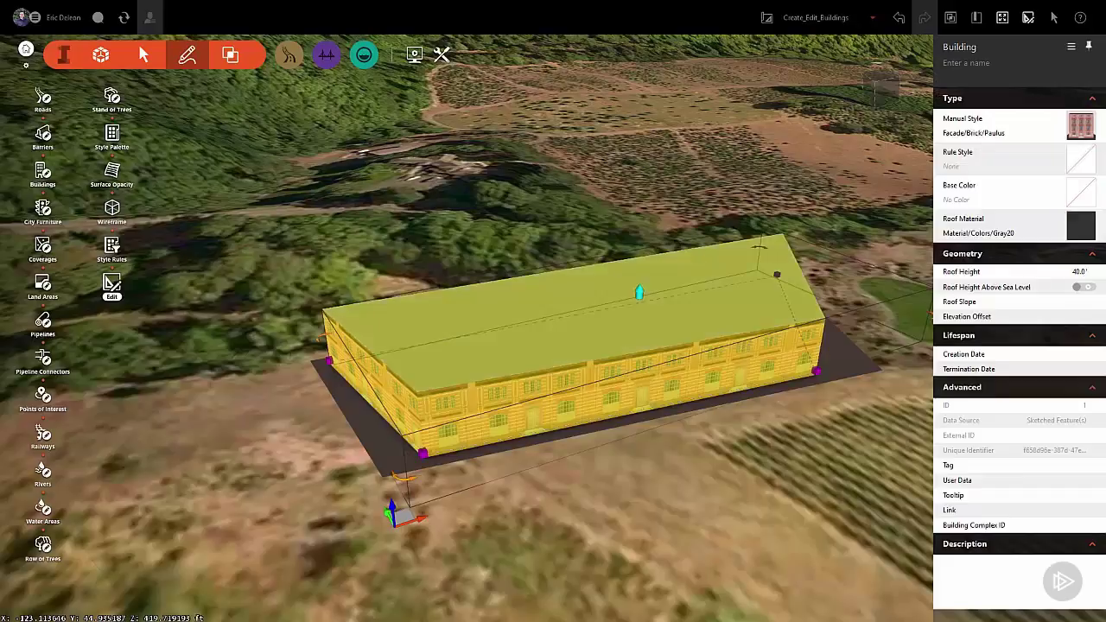
{"action": "left_click", "coordinate": [1017, 301]}
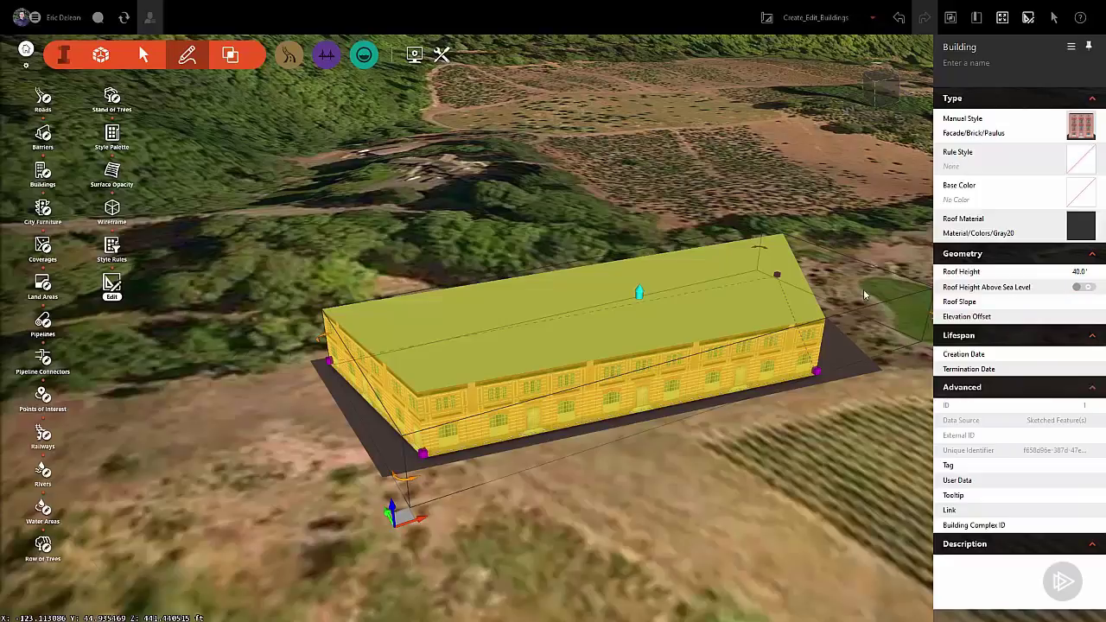
{"action": "left_click", "coordinate": [309, 439]}
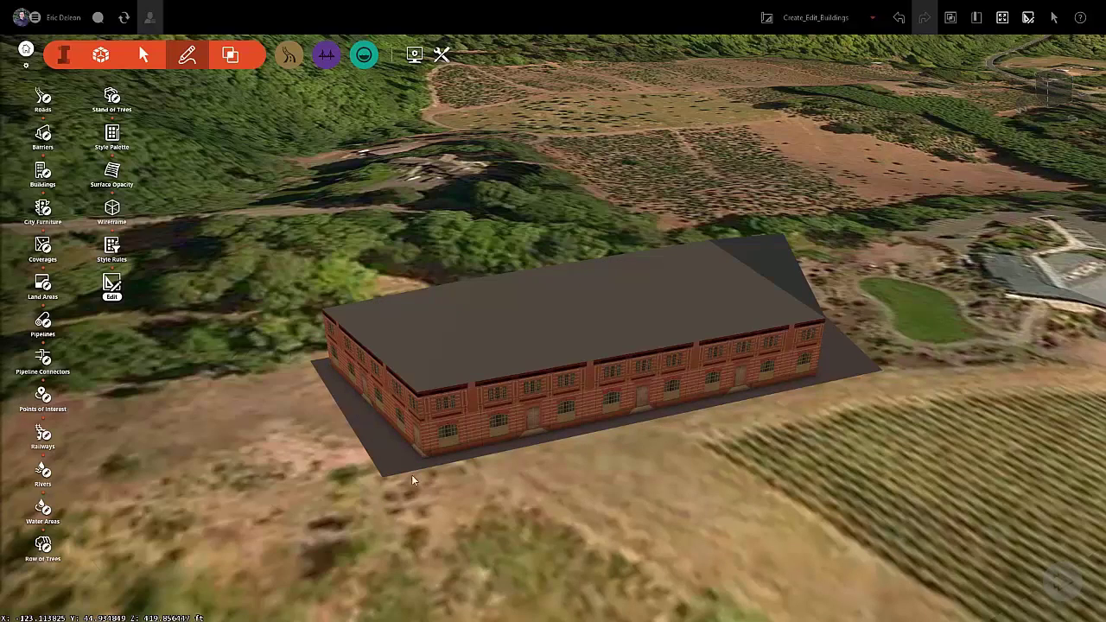
{"action": "left_click_drag", "start_coordinate": [412, 475], "coordinate": [275, 452]}
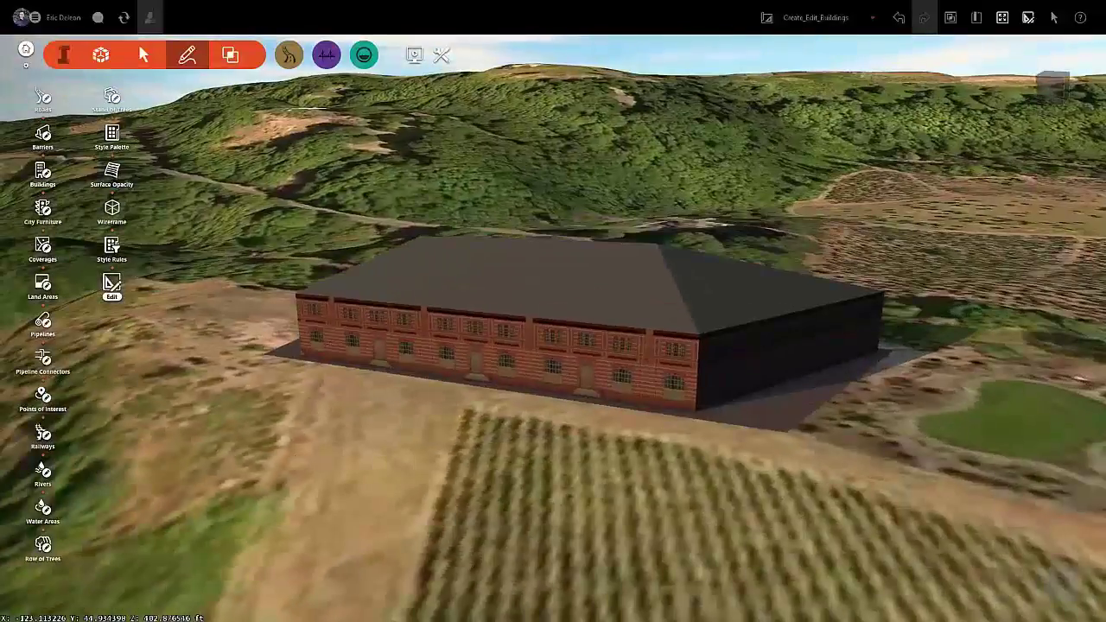